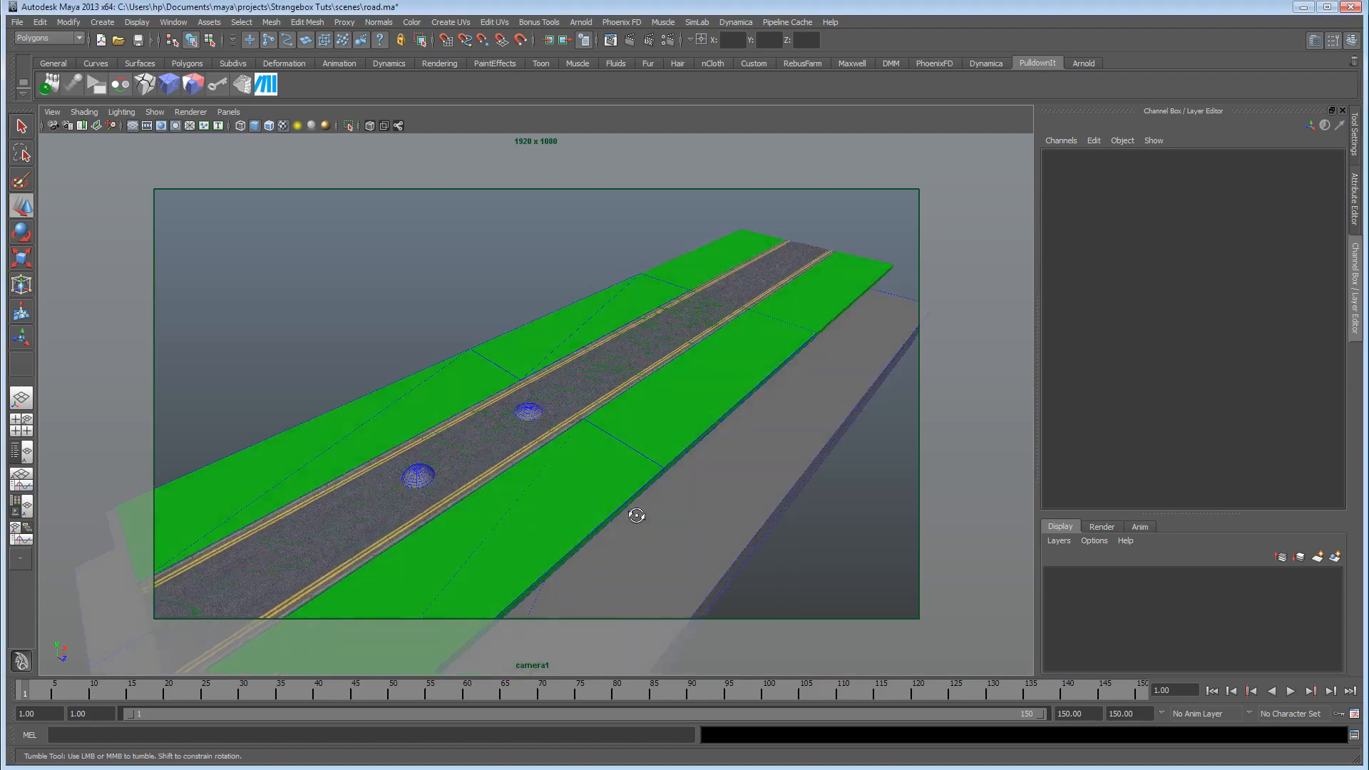
# Step: Select a fragment near the end of the shattered road and switch the viewport to plain shading without textures
pyautogui.keyDown('alt'); pyautogui.moveTo(443, 515); pyautogui.dragTo(505, 426); pyautogui.keyUp('alt')
pyautogui.click(505, 426)
pyautogui.keyDown('alt'); pyautogui.moveTo(312, 447); pyautogui.dragTo(423, 455, button='middle'); pyautogui.keyUp('alt')
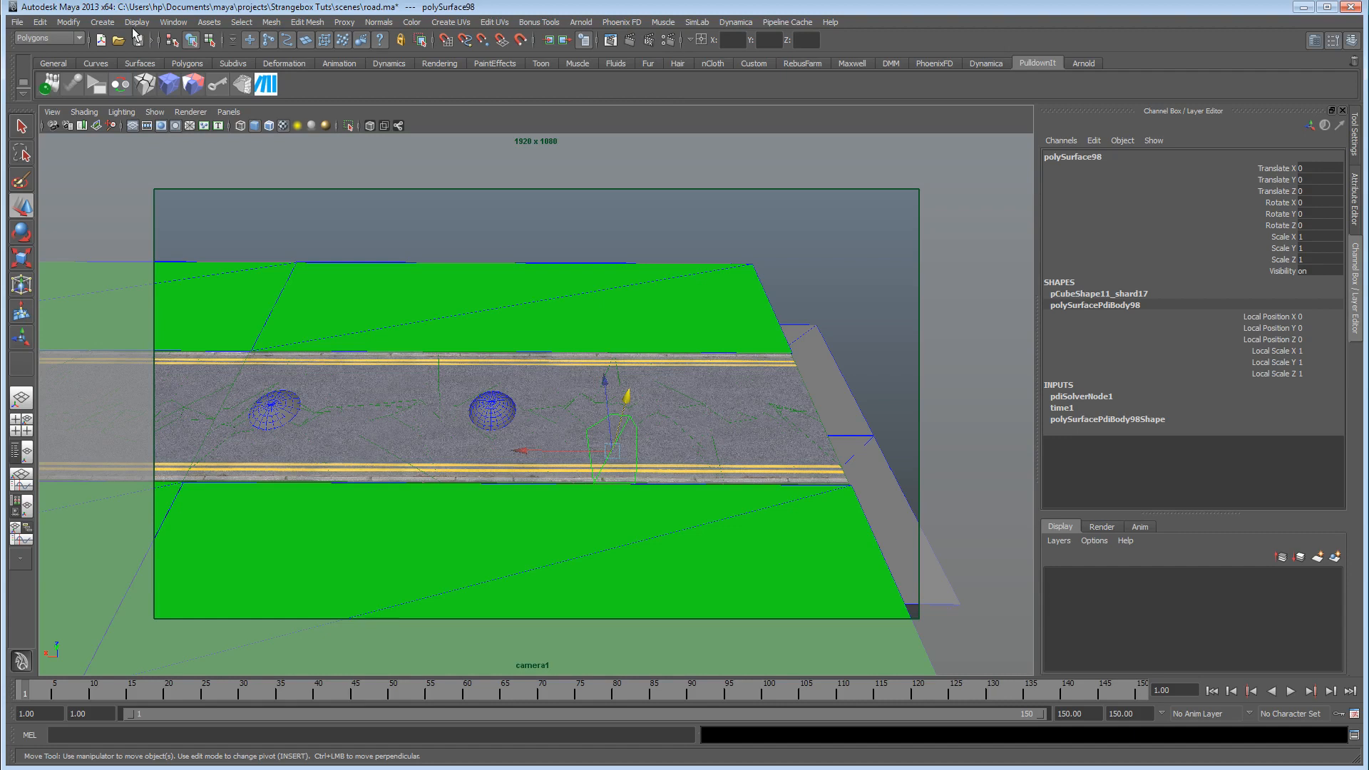
pyautogui.moveTo(378, 318)
pyautogui.keyDown('alt'); pyautogui.mouseDown(button='middle')
pyautogui.moveTo(363, 303)
pyautogui.moveTo(390, 310)
pyautogui.mouseUp(button='middle'); pyautogui.keyUp('alt')
pyautogui.press('5')
pyautogui.keyDown('alt'); pyautogui.moveTo(390, 311); pyautogui.dragTo(443, 317, button='right'); pyautogui.keyUp('alt')
pyautogui.keyDown('alt'); pyautogui.moveTo(443, 318); pyautogui.dragTo(471, 443); pyautogui.keyUp('alt')
pyautogui.keyDown('alt'); pyautogui.moveTo(471, 442); pyautogui.dragTo(416, 480, button='middle'); pyautogui.keyUp('alt')
pyautogui.keyDown('alt'); pyautogui.moveTo(415, 480); pyautogui.dragTo(413, 476); pyautogui.keyUp('alt')
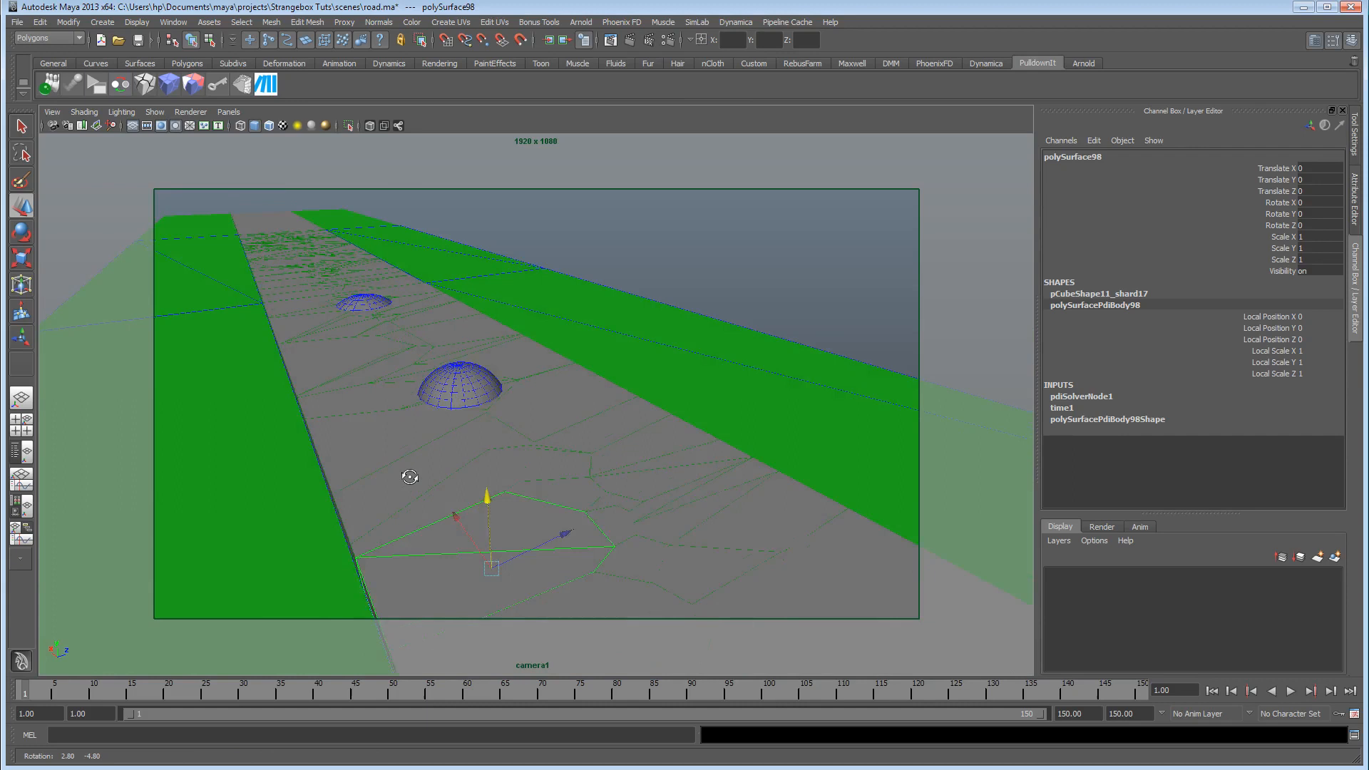
pyautogui.keyDown('alt'); pyautogui.moveTo(413, 475); pyautogui.dragTo(431, 423, button='middle'); pyautogui.keyUp('alt')
pyautogui.keyDown('alt'); pyautogui.moveTo(431, 423); pyautogui.dragTo(449, 434); pyautogui.keyUp('alt')
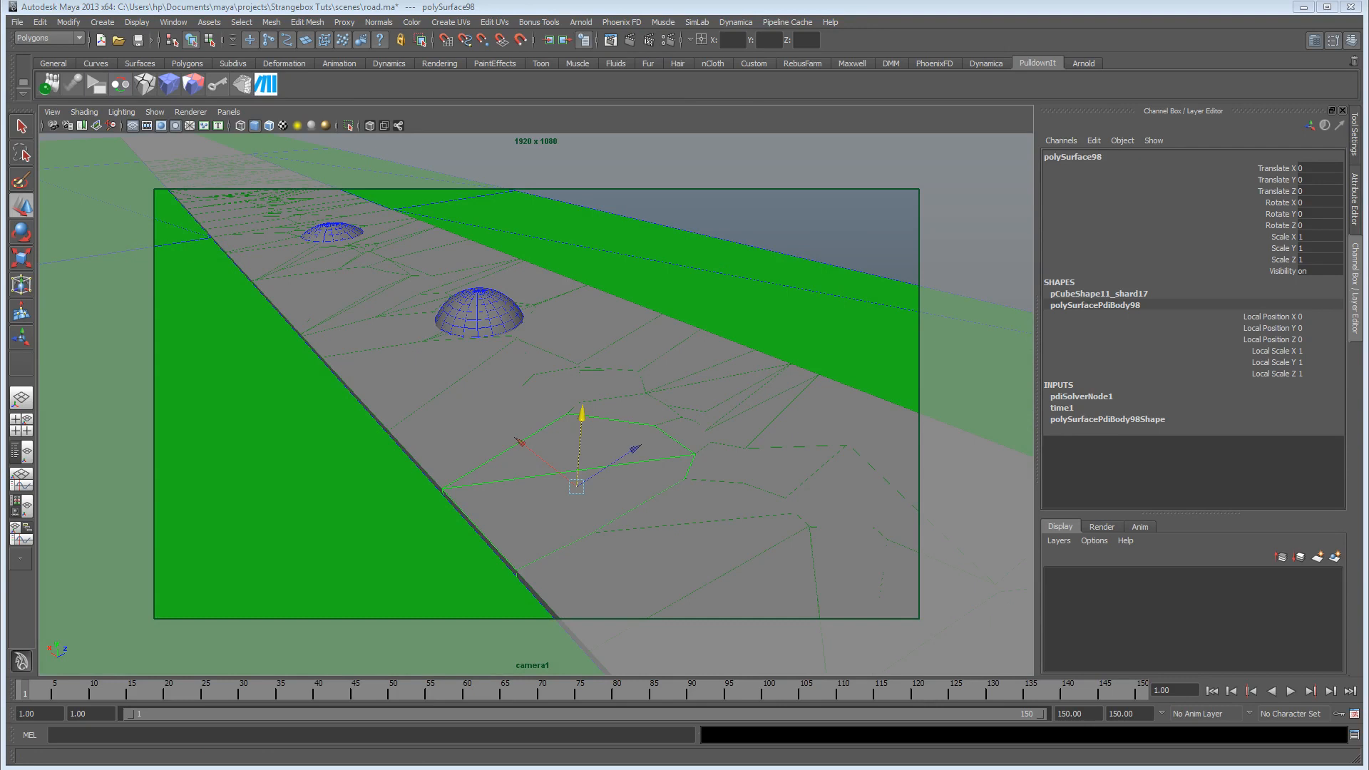
# Step: Open the Add Jagginess Deformer and the Outliner, and arrange the two windows side by side
pyautogui.moveTo(600, 224); pyautogui.dragTo(994, 148)
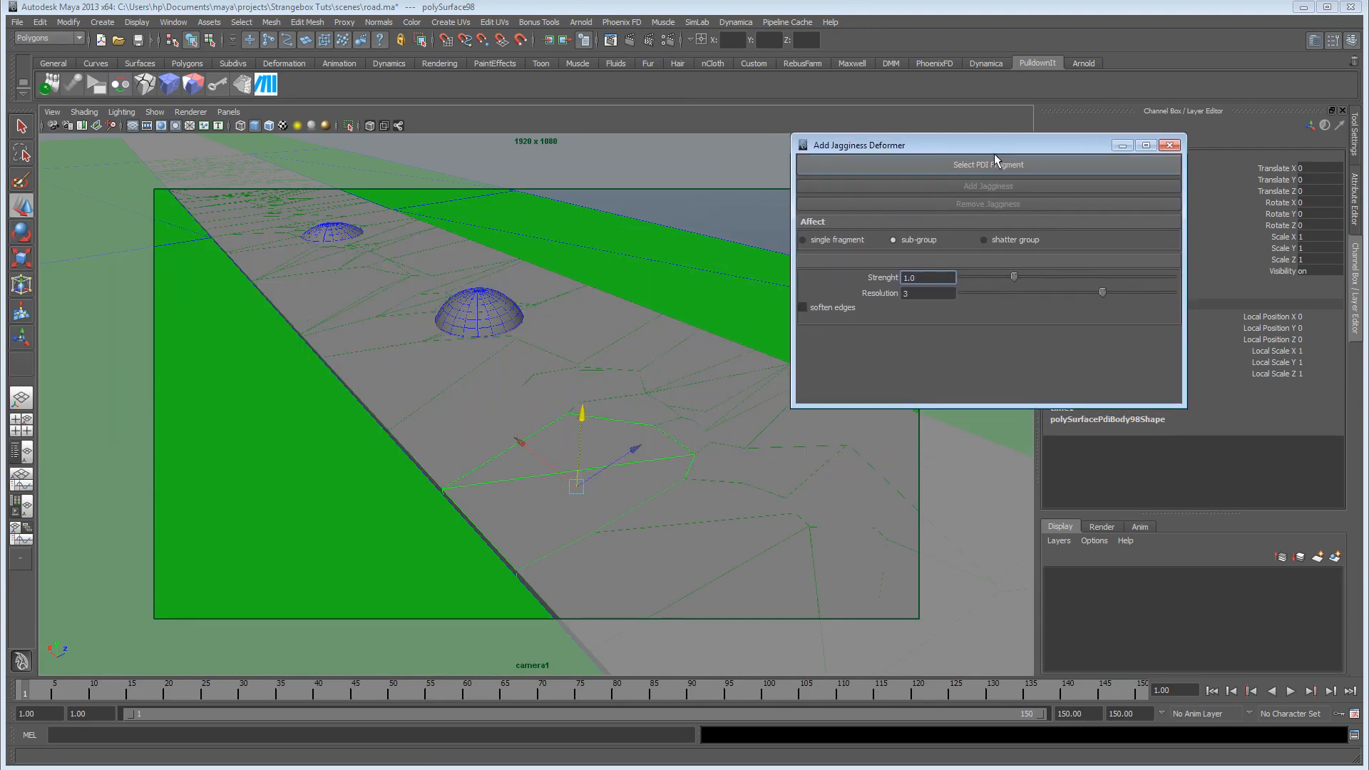
pyautogui.keyDown('alt'); pyautogui.moveTo(502, 389); pyautogui.dragTo(485, 429); pyautogui.keyUp('alt')
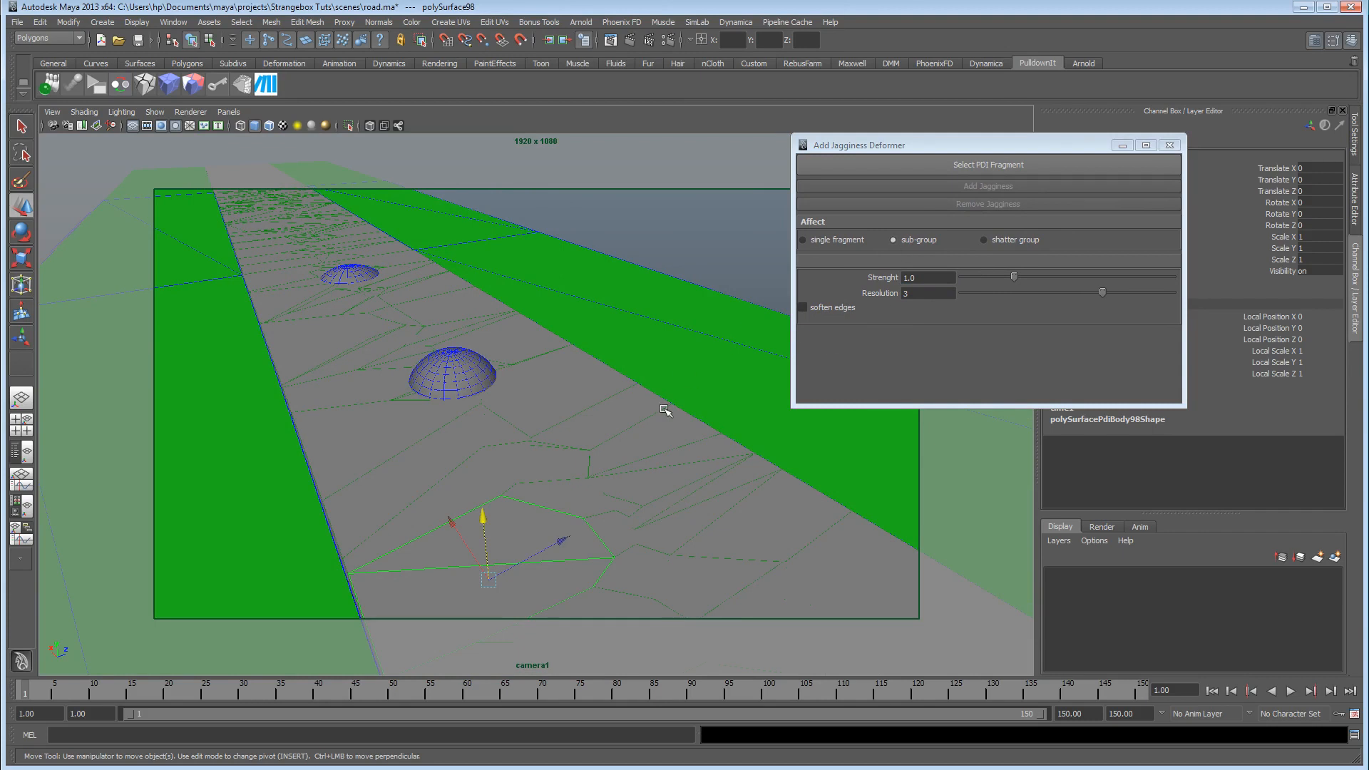
pyautogui.click(174, 22)
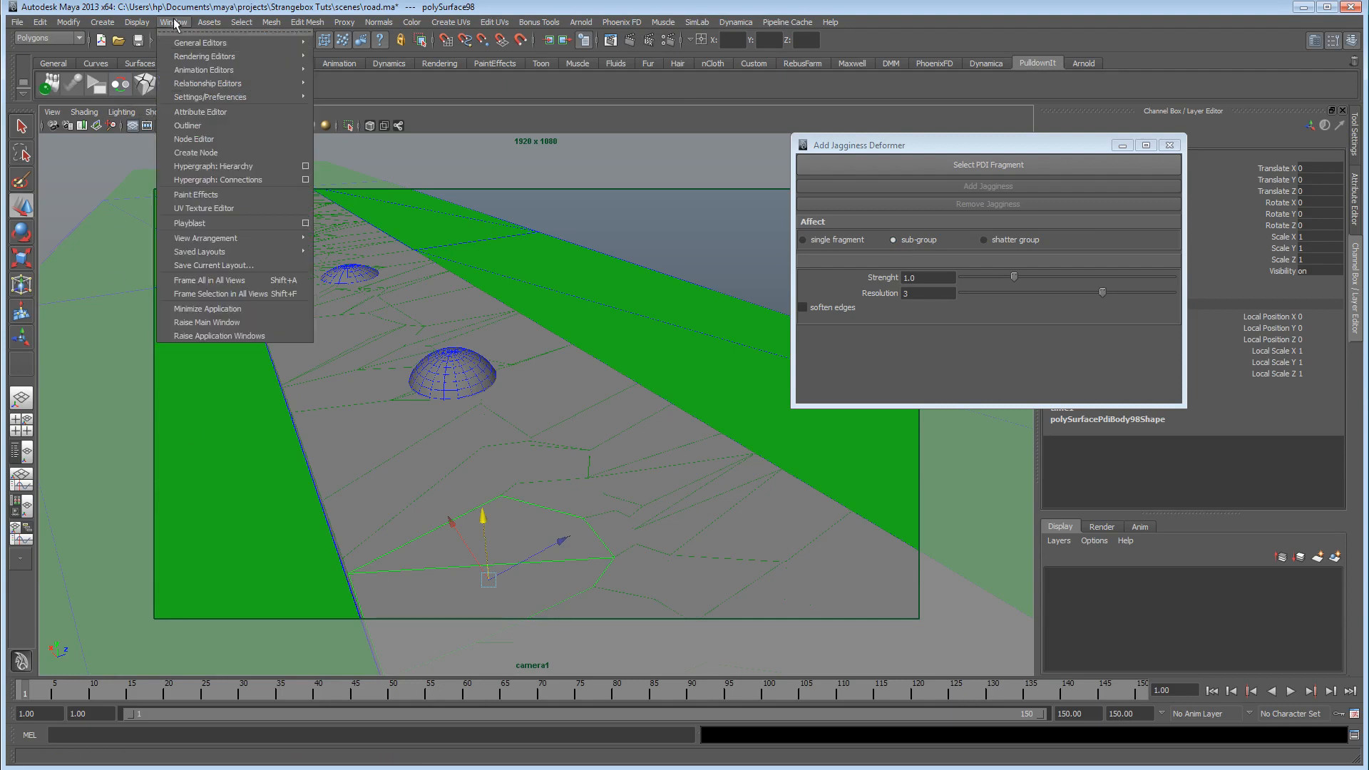
pyautogui.click(187, 126)
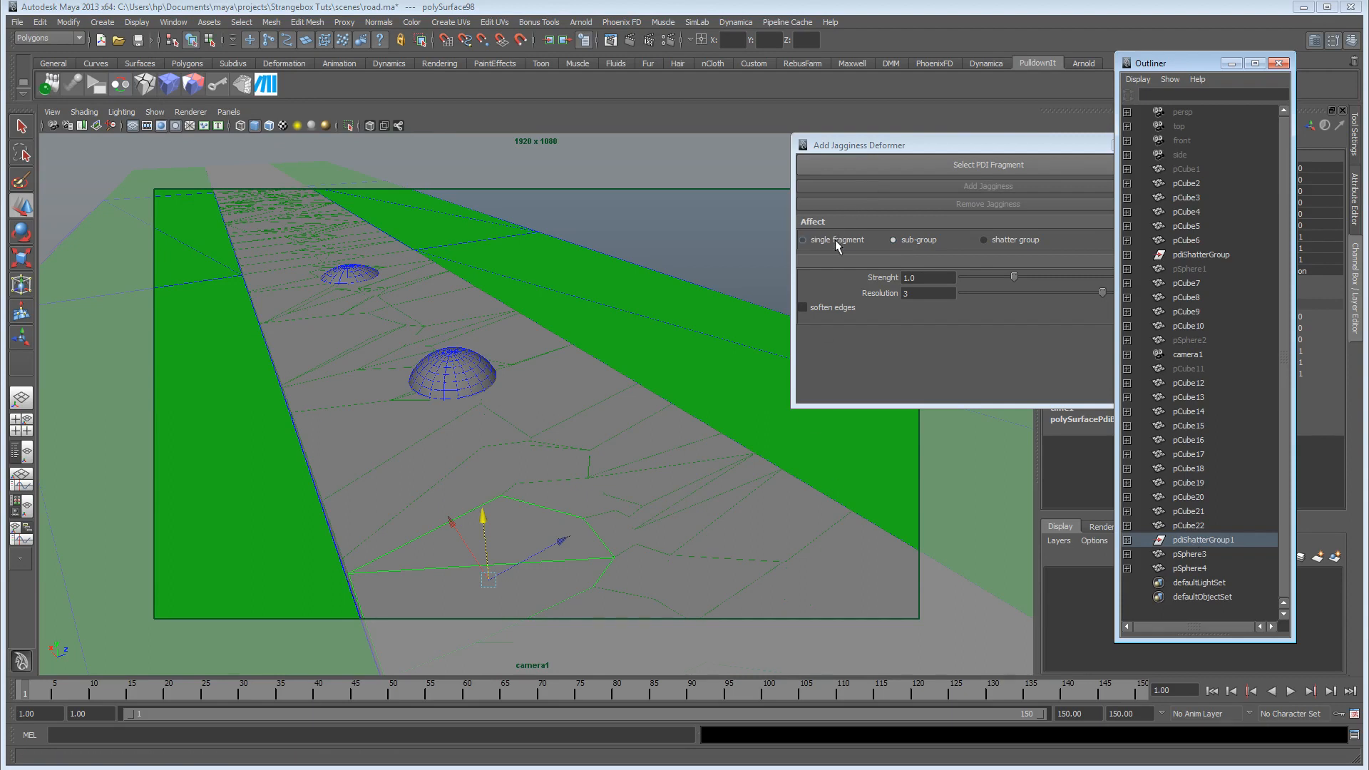
pyautogui.moveTo(966, 144); pyautogui.dragTo(865, 127)
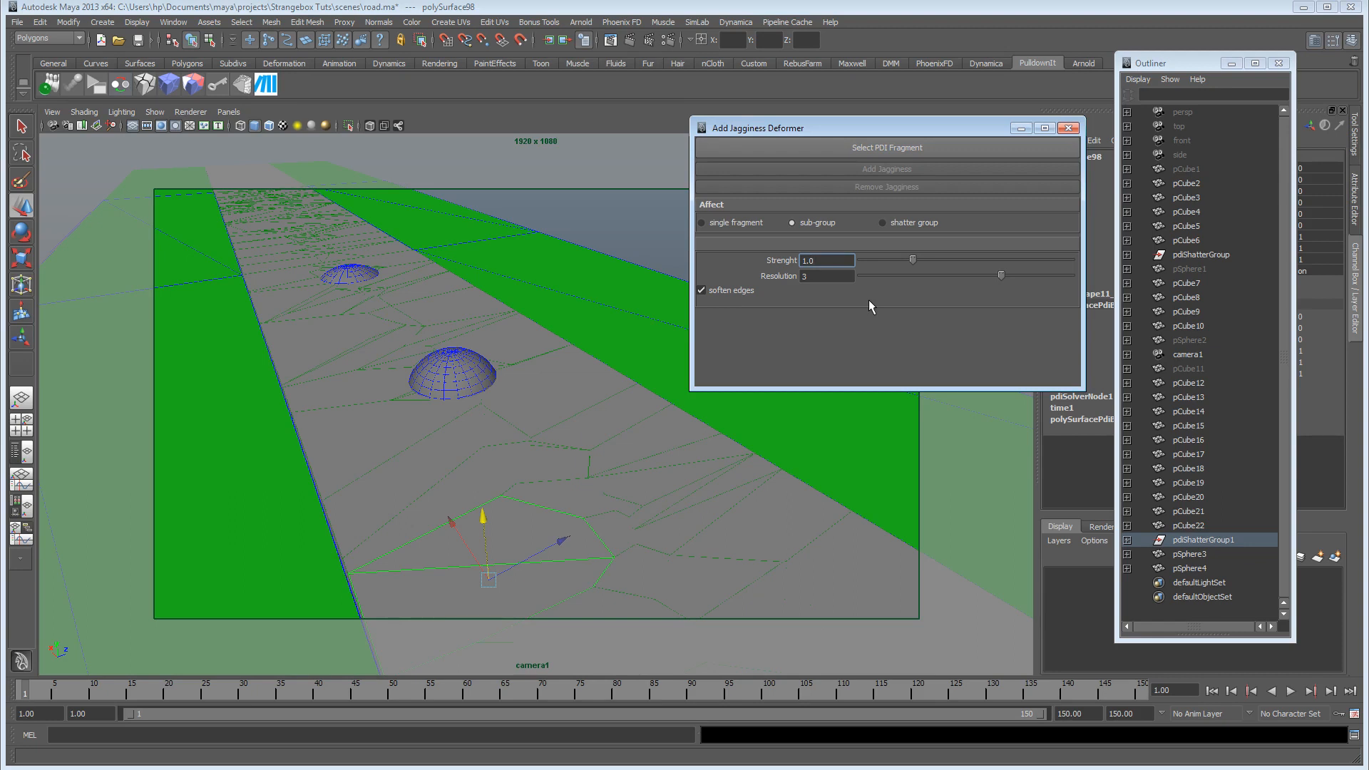
# Step: Add jagginess to the selected fragment's sub-group with strength 1.0 and resolution 3, accepting deletion of its rigid body group
pyautogui.click(875, 147)
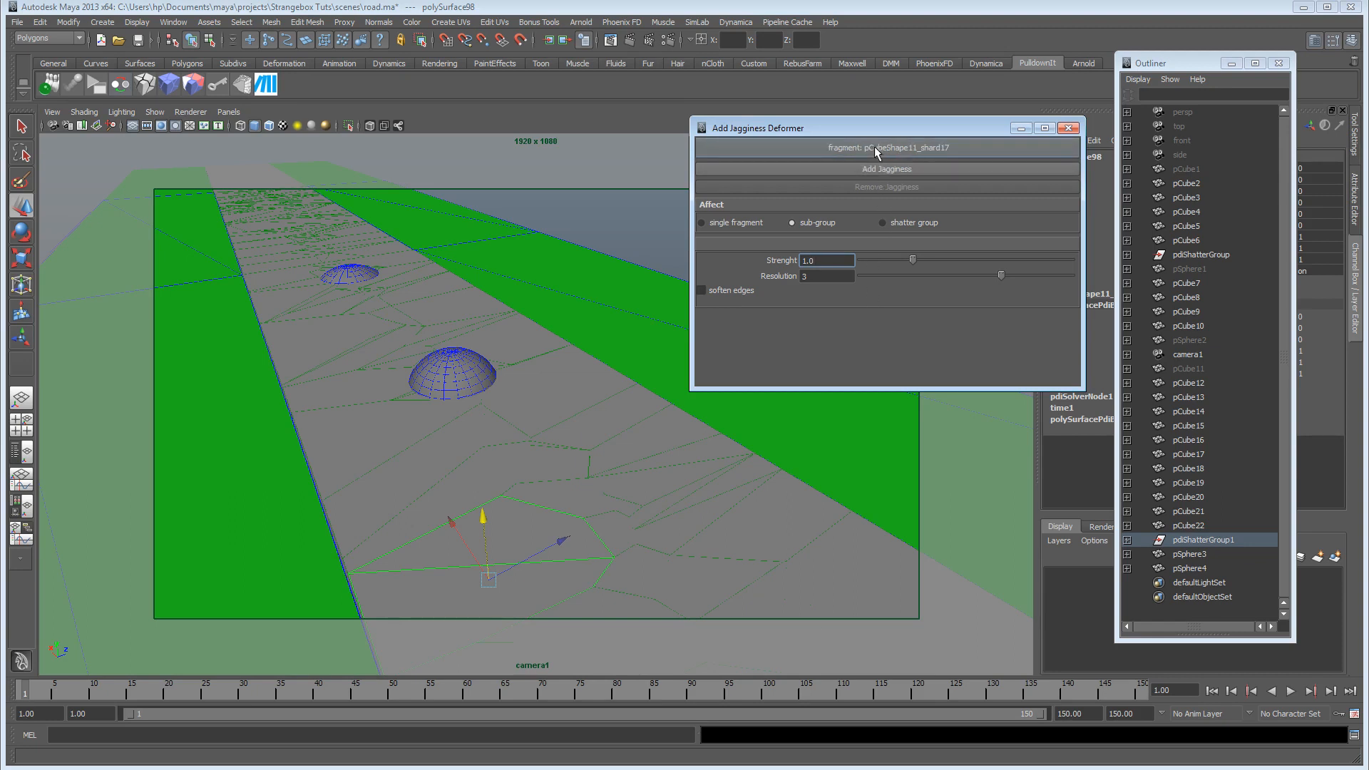
pyautogui.click(925, 171)
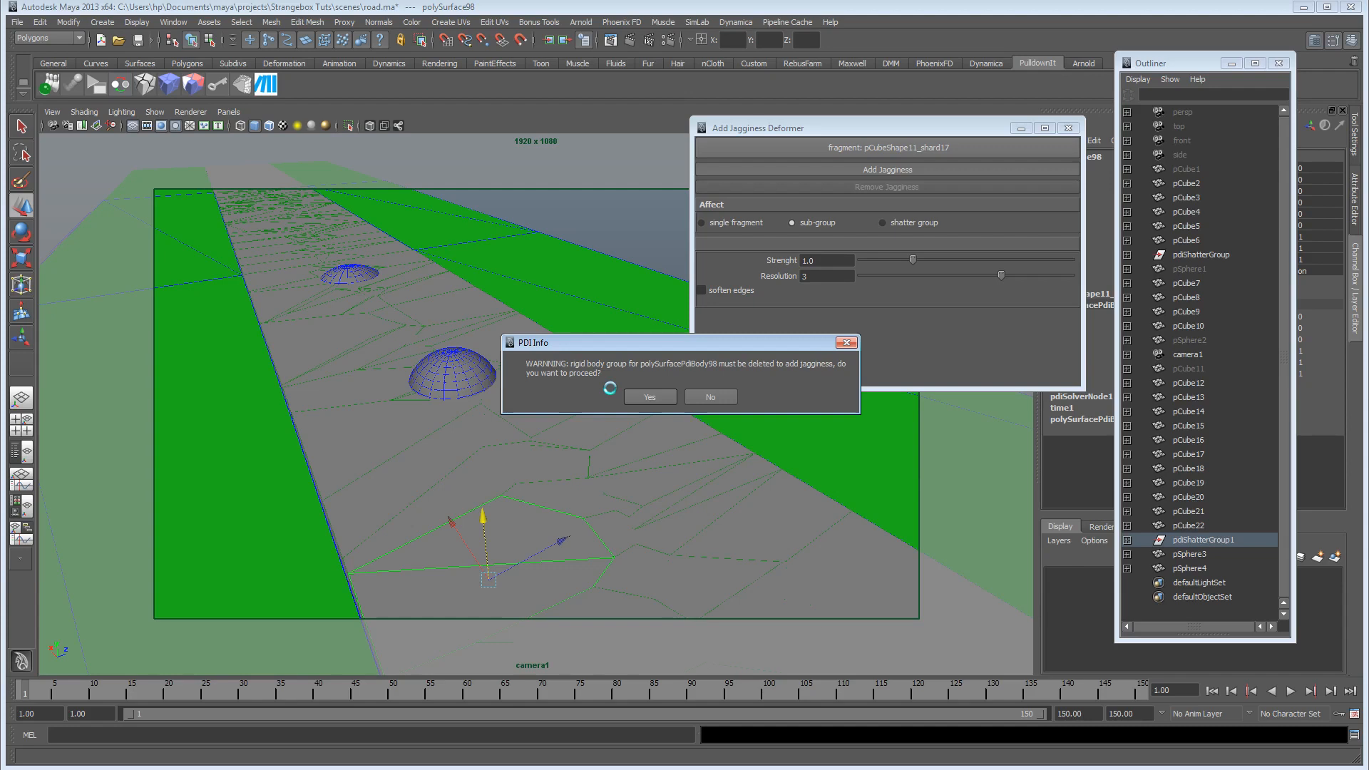
pyautogui.click(647, 397)
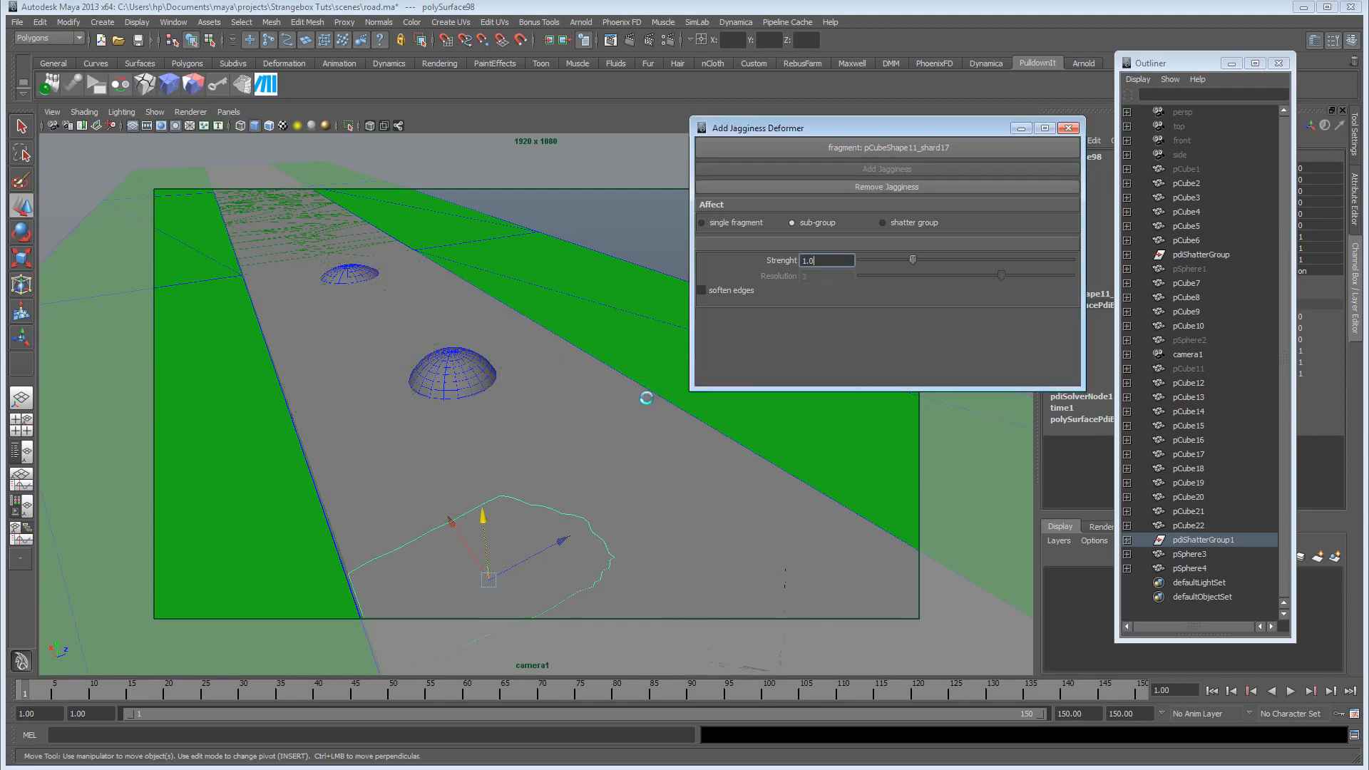
# Step: Select the jagged fragment at the road's edge beside the green verge and raise it above the surface
pyautogui.click(605, 454)
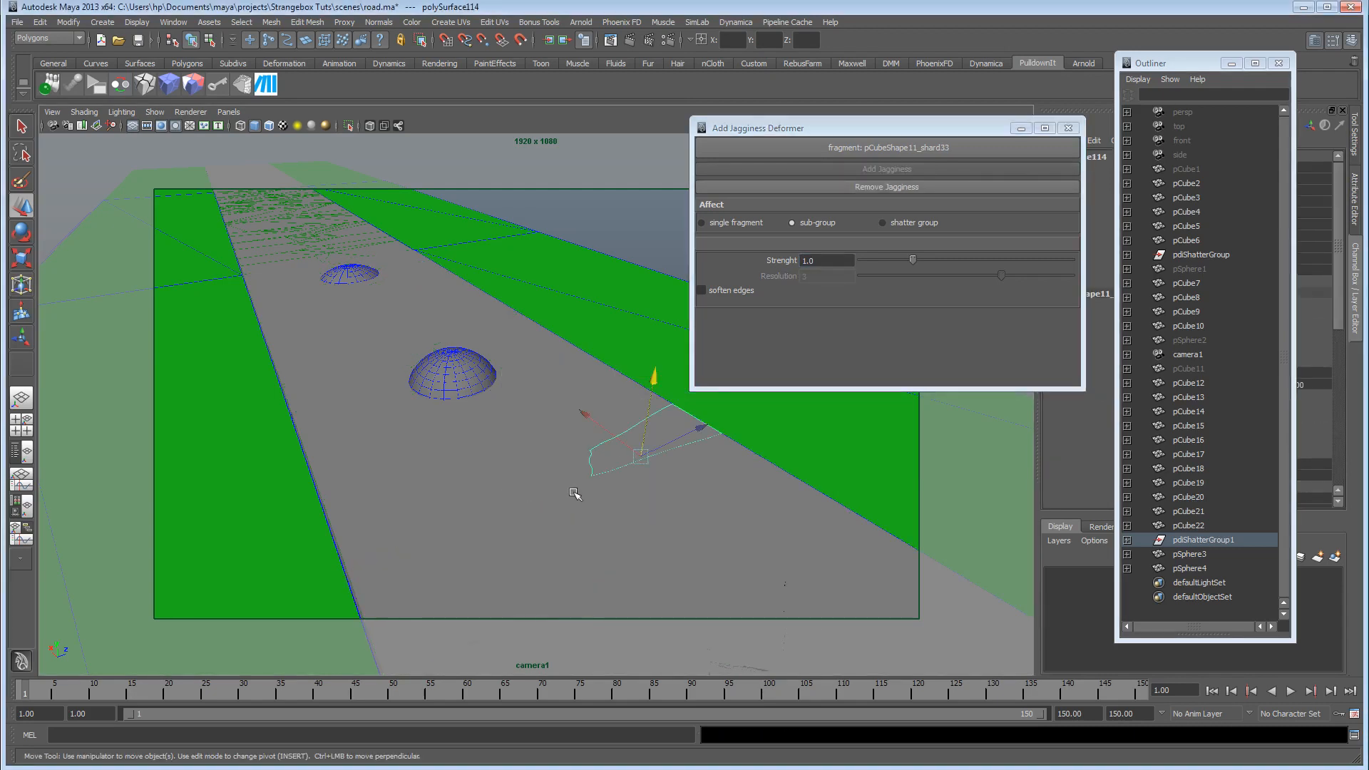
pyautogui.click(629, 493)
pyautogui.click(691, 511)
pyautogui.keyDown('alt'); pyautogui.moveTo(639, 518); pyautogui.dragTo(594, 489, button='middle'); pyautogui.keyUp('alt')
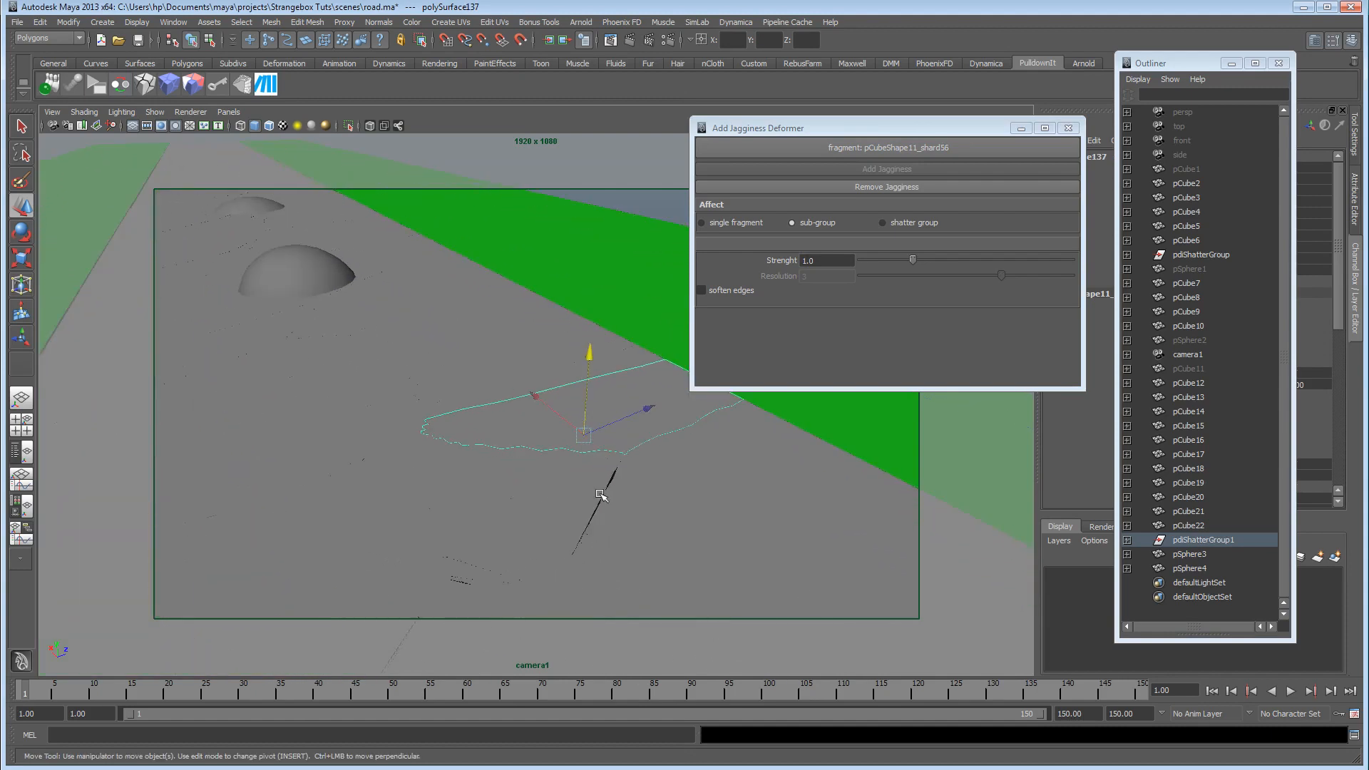
pyautogui.press('f')
pyautogui.moveTo(536, 311); pyautogui.dragTo(534, 211)
# Step: Raise a neighbouring fragment about 0.45 units and display wireframe on shaded to examine its jagged side faces
pyautogui.moveTo(381, 404)
pyautogui.keyDown('alt'); pyautogui.mouseDown()
pyautogui.moveTo(602, 397)
pyautogui.moveTo(609, 409)
pyautogui.moveTo(435, 408)
pyautogui.moveTo(458, 349)
pyautogui.moveTo(445, 411)
pyautogui.moveTo(366, 397)
pyautogui.mouseUp(); pyautogui.keyUp('alt')
pyautogui.click(371, 342)
pyautogui.keyDown('alt'); pyautogui.moveTo(371, 341); pyautogui.dragTo(502, 379, button='middle'); pyautogui.keyUp('alt')
pyautogui.click(398, 369)
pyautogui.keyDown('alt'); pyautogui.moveTo(400, 397); pyautogui.dragTo(509, 413); pyautogui.keyUp('alt')
pyautogui.click(464, 386)
pyautogui.keyDown('alt'); pyautogui.moveTo(606, 457); pyautogui.dragTo(409, 423); pyautogui.keyUp('alt')
pyautogui.keyDown('alt'); pyautogui.moveTo(409, 423); pyautogui.dragTo(524, 452, button='right'); pyautogui.keyUp('alt')
pyautogui.keyDown('alt'); pyautogui.moveTo(524, 452); pyautogui.dragTo(474, 452); pyautogui.keyUp('alt')
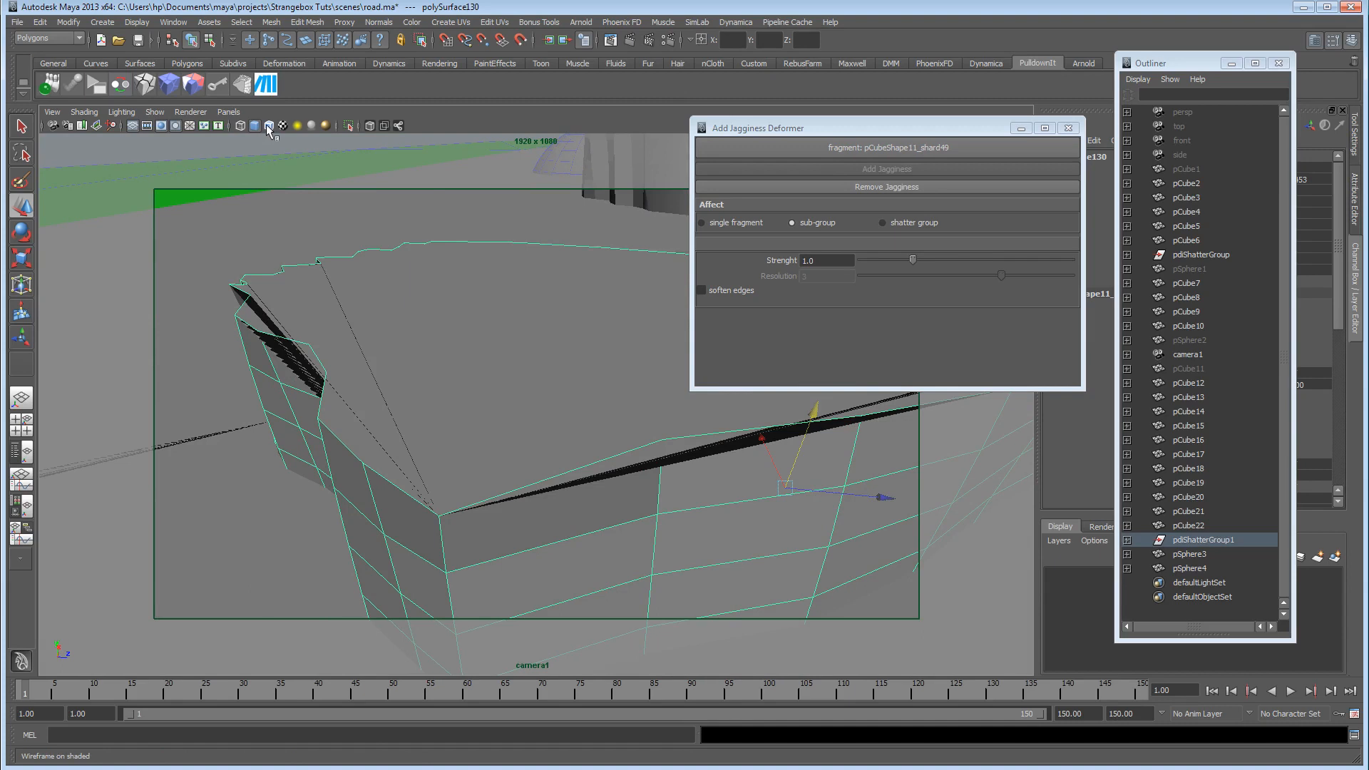
pyautogui.keyDown('alt'); pyautogui.moveTo(400, 360); pyautogui.dragTo(410, 415, button='right'); pyautogui.keyUp('alt')
pyautogui.keyDown('alt'); pyautogui.moveTo(409, 416); pyautogui.dragTo(439, 397); pyautogui.keyUp('alt')
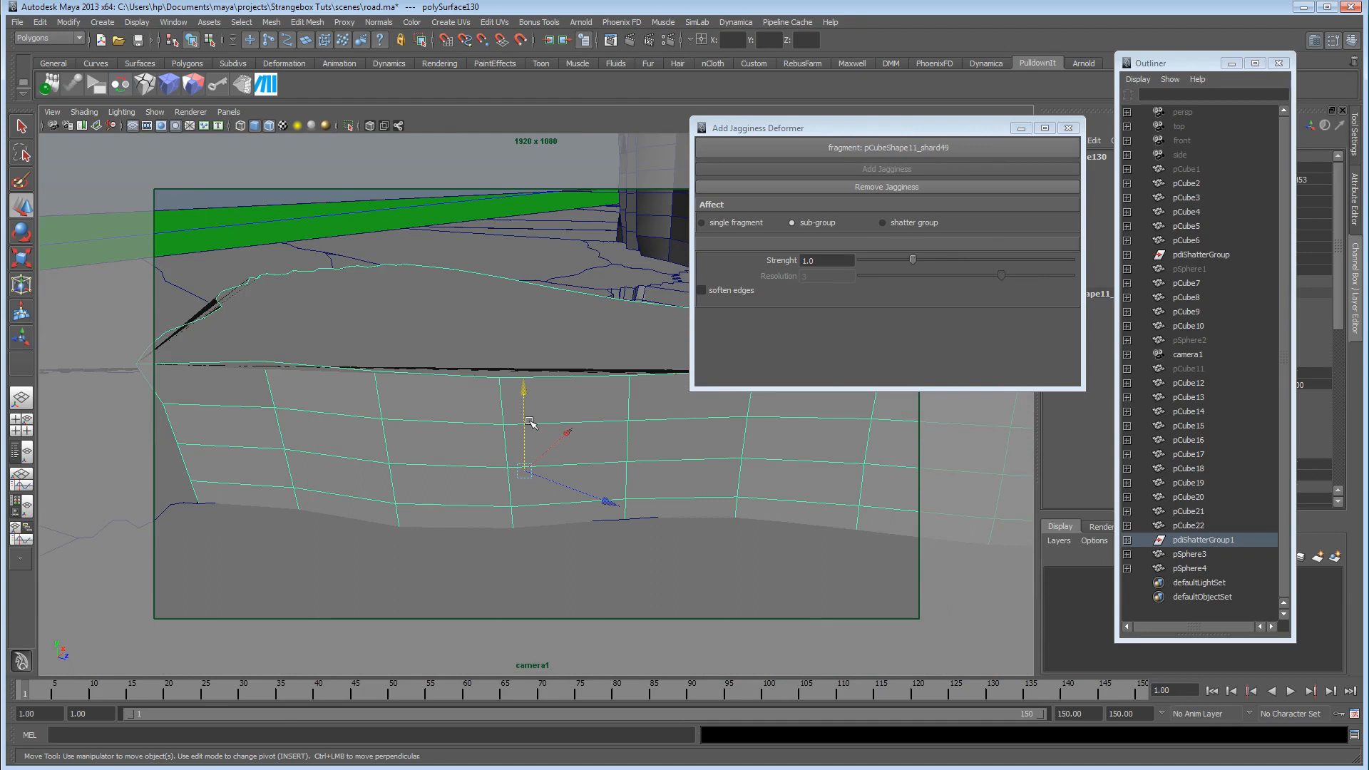
# Step: Set Translate Y to 0 on both raised road fragments
pyautogui.click(1231, 64)
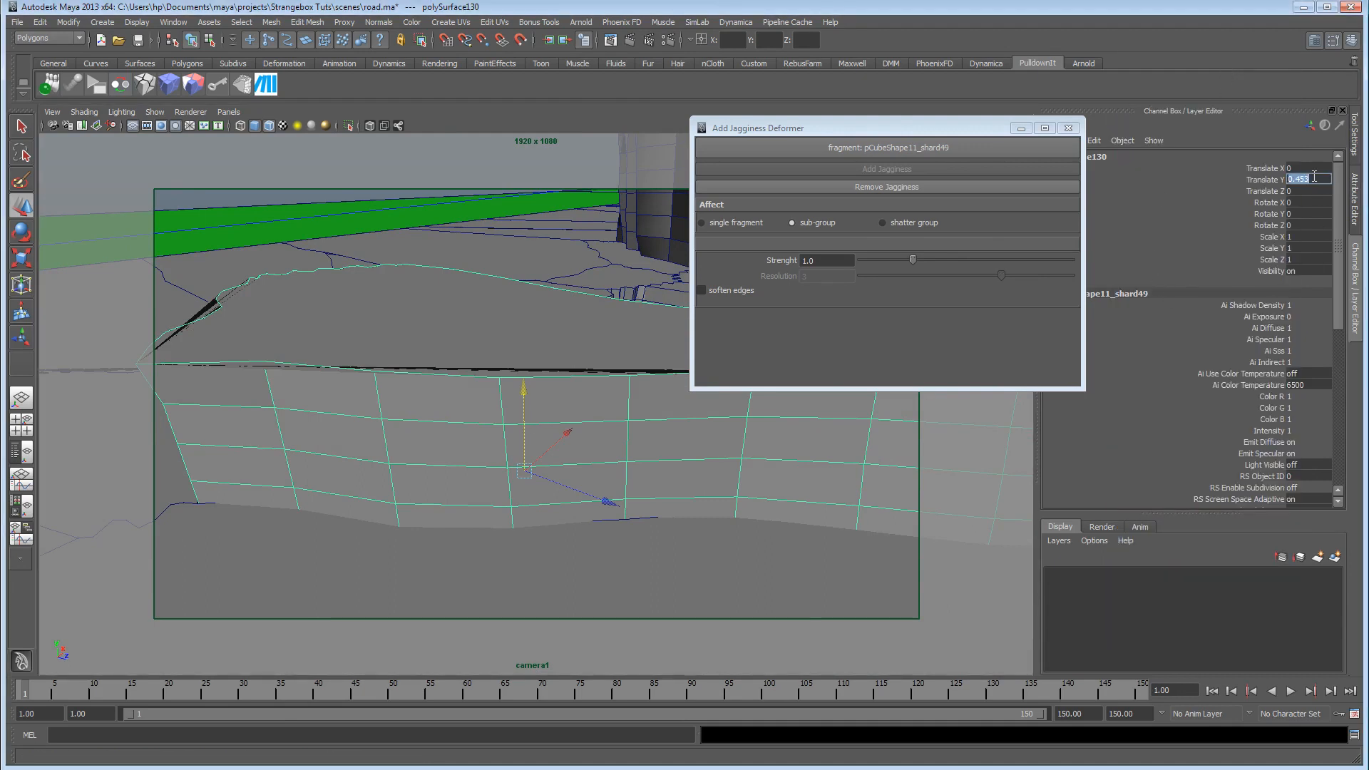
pyautogui.write('0')
pyautogui.press('Return')
pyautogui.keyDown('alt'); pyautogui.moveTo(397, 499); pyautogui.dragTo(658, 471); pyautogui.keyUp('alt')
pyautogui.keyDown('alt'); pyautogui.moveTo(449, 449); pyautogui.dragTo(579, 460); pyautogui.keyUp('alt')
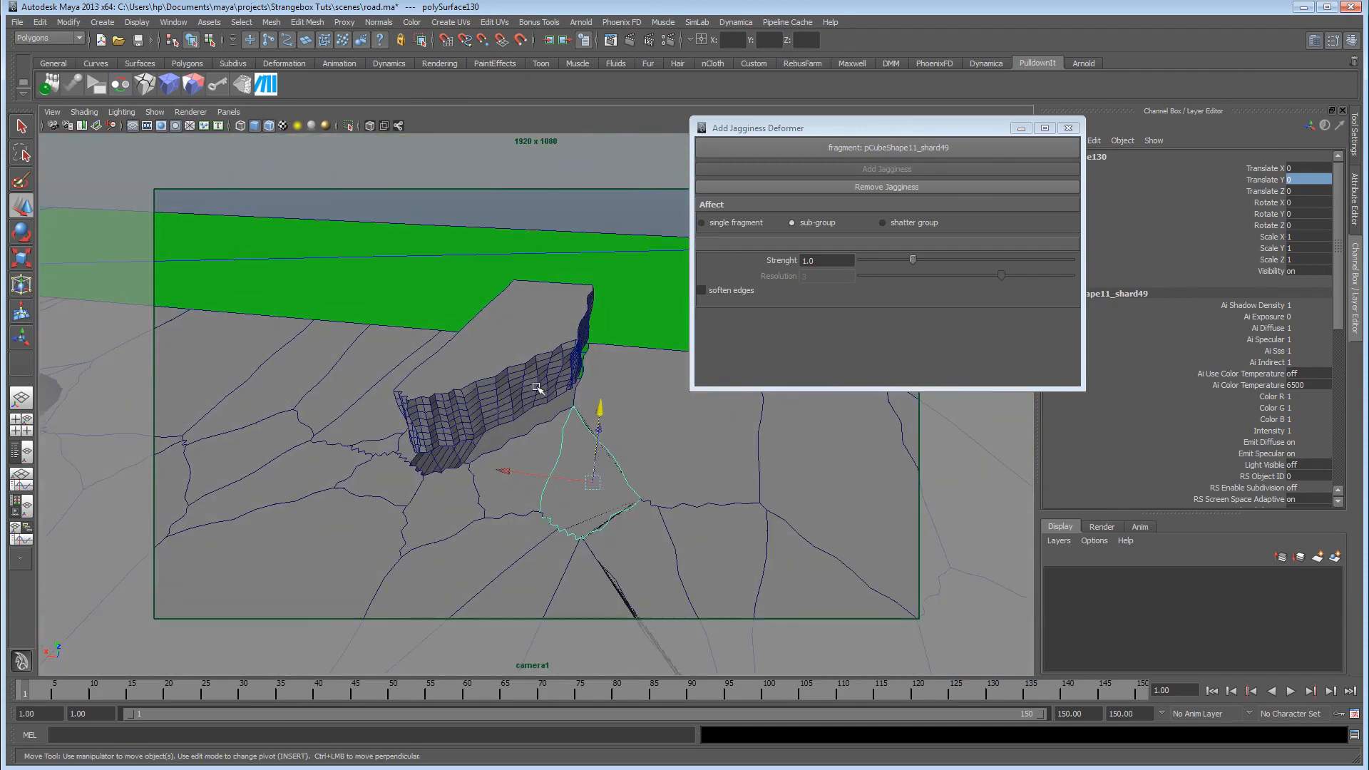
pyautogui.click(535, 385)
pyautogui.doubleClick(1315, 179)
pyautogui.write('0')
pyautogui.press('Return')
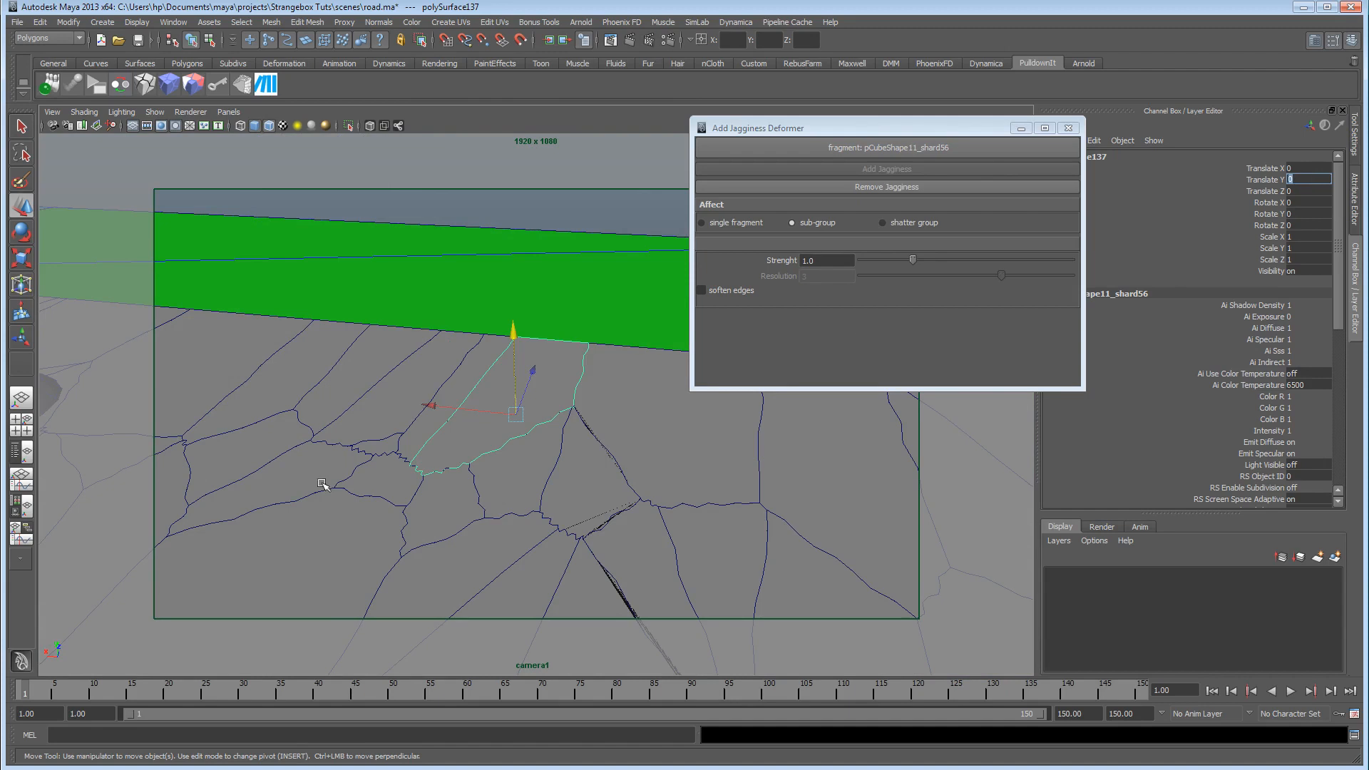
# Step: Reopen the Outliner and select pdiShatterGroup1, the group holding all the road fragments
pyautogui.keyDown('alt'); pyautogui.moveTo(571, 501); pyautogui.dragTo(543, 497); pyautogui.keyUp('alt')
pyautogui.click(506, 437)
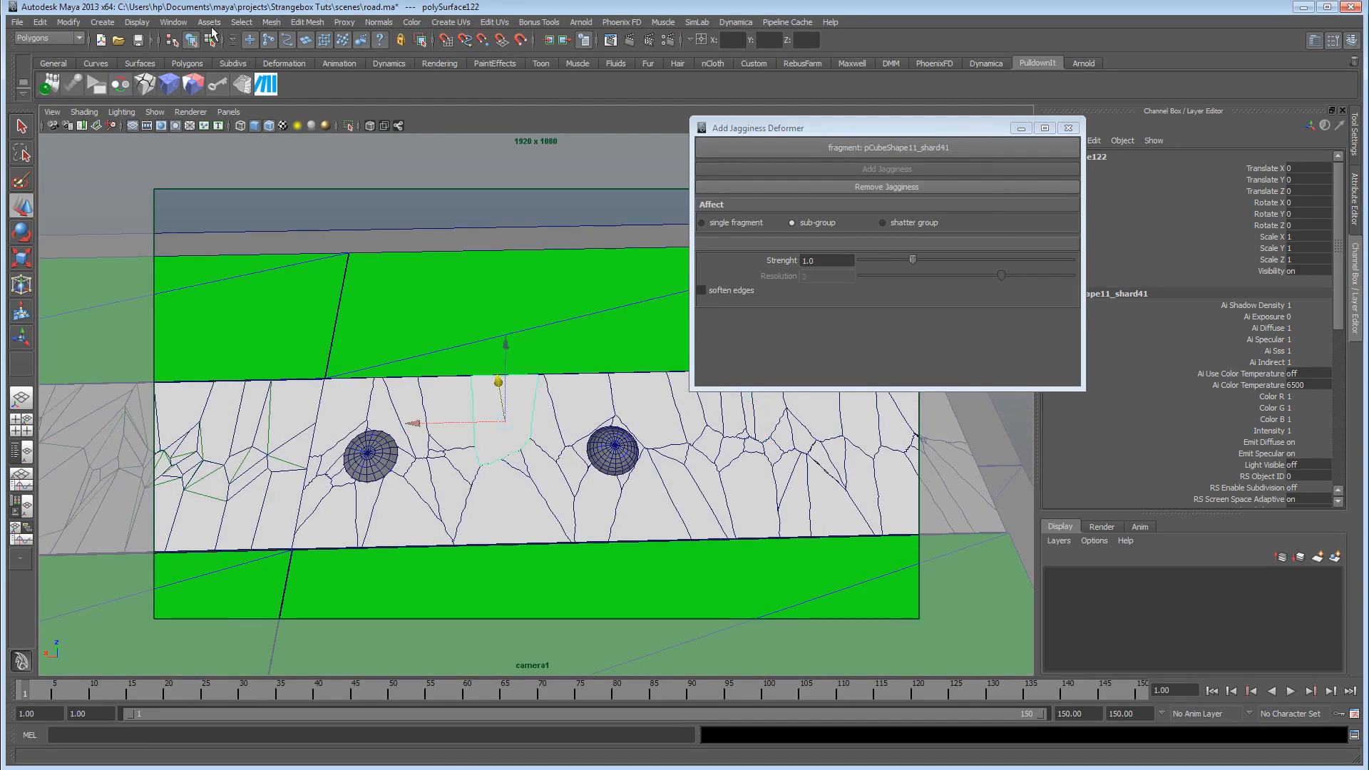
pyautogui.click(178, 23)
pyautogui.click(206, 141)
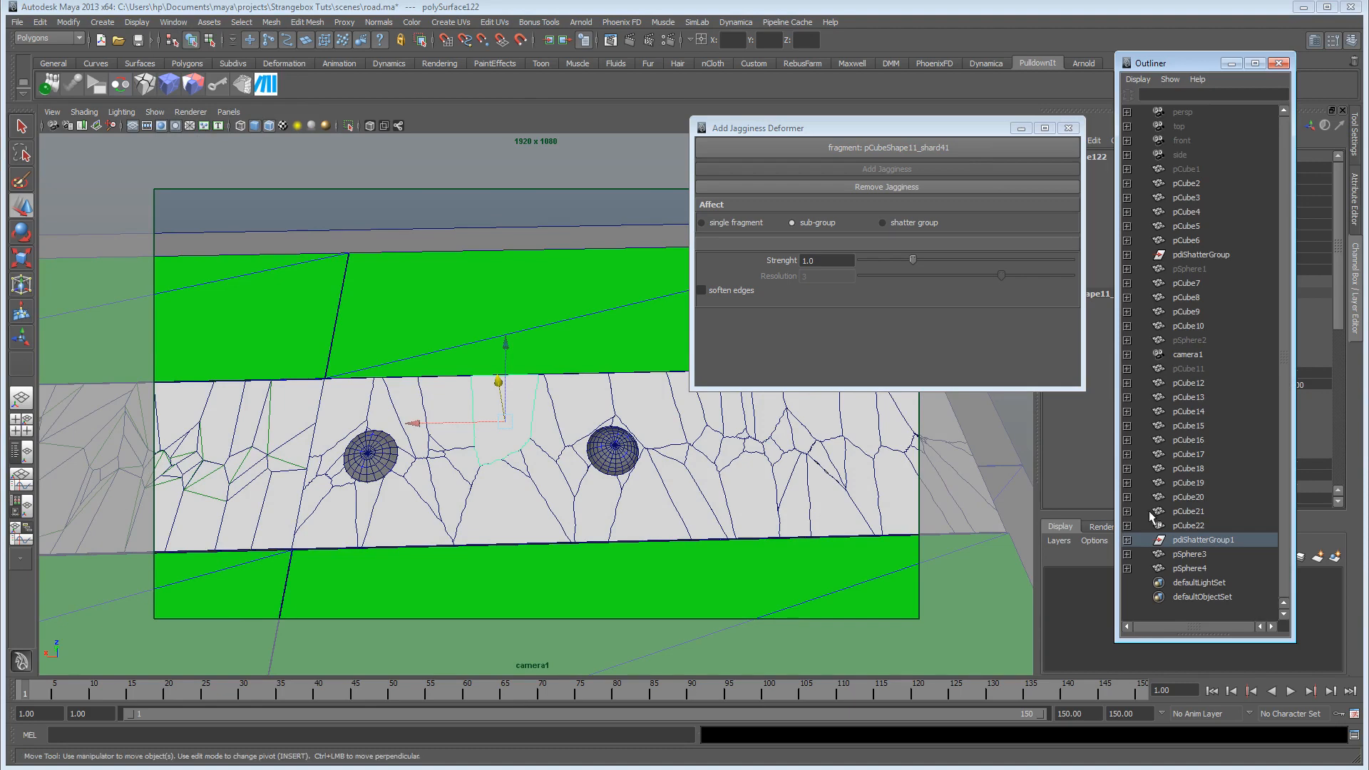
pyautogui.click(1203, 540)
pyautogui.keyDown('alt'); pyautogui.moveTo(657, 498); pyautogui.dragTo(446, 477); pyautogui.keyUp('alt')
pyautogui.keyDown('alt'); pyautogui.moveTo(446, 477); pyautogui.dragTo(507, 391, button='right'); pyautogui.keyUp('alt')
pyautogui.keyDown('alt'); pyautogui.moveTo(508, 456); pyautogui.dragTo(552, 424); pyautogui.keyUp('alt')
pyautogui.keyDown('alt'); pyautogui.moveTo(571, 428); pyautogui.dragTo(610, 434, button='right'); pyautogui.keyUp('alt')
pyautogui.keyDown('alt'); pyautogui.moveTo(609, 434); pyautogui.dragTo(547, 483); pyautogui.keyUp('alt')
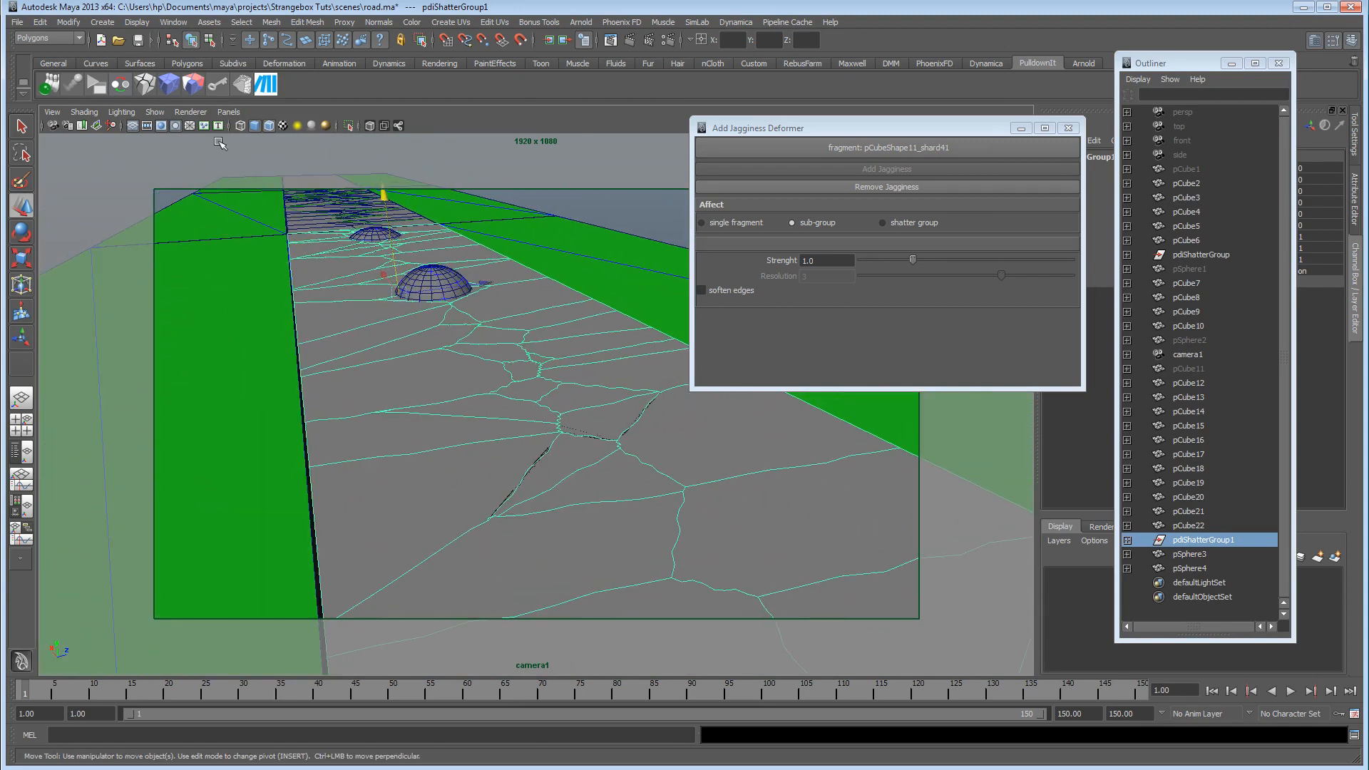
pyautogui.click(146, 85)
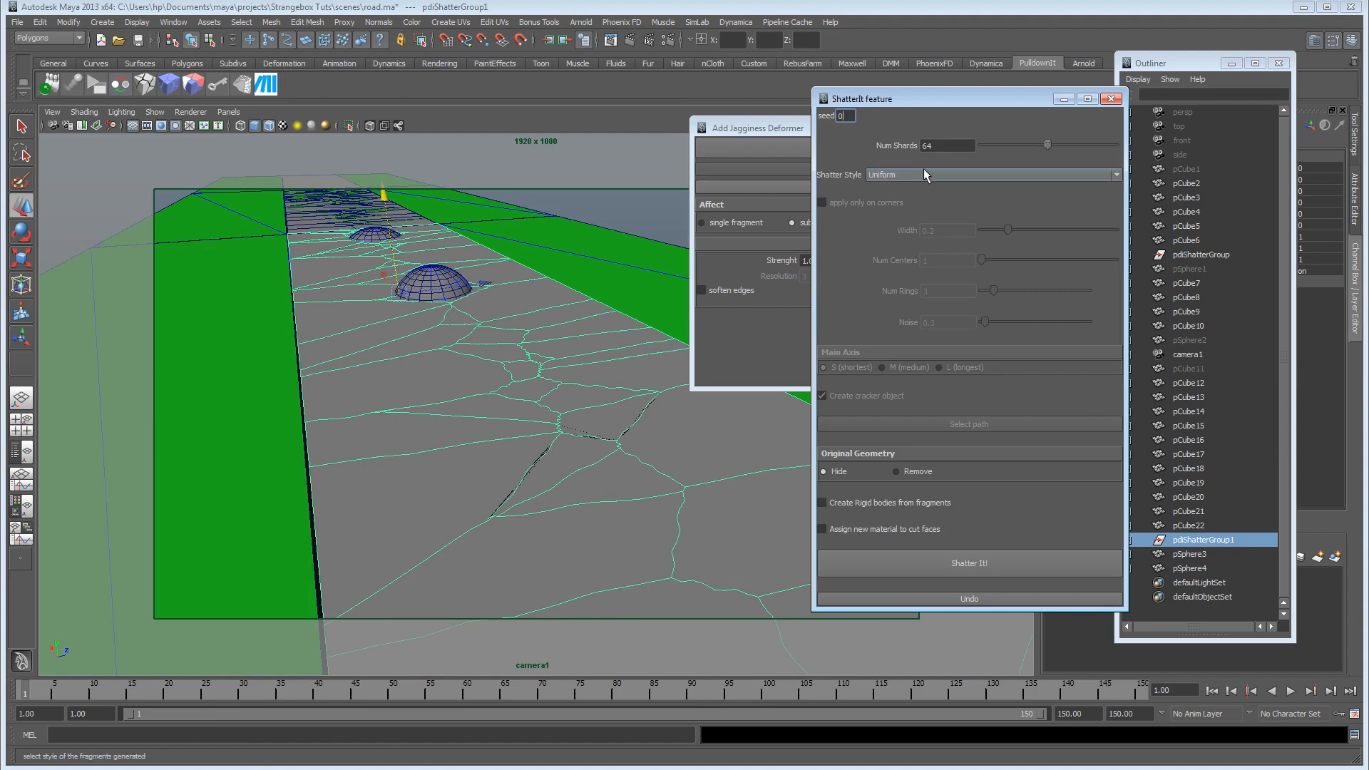
pyautogui.moveTo(923, 98); pyautogui.dragTo(794, 100)
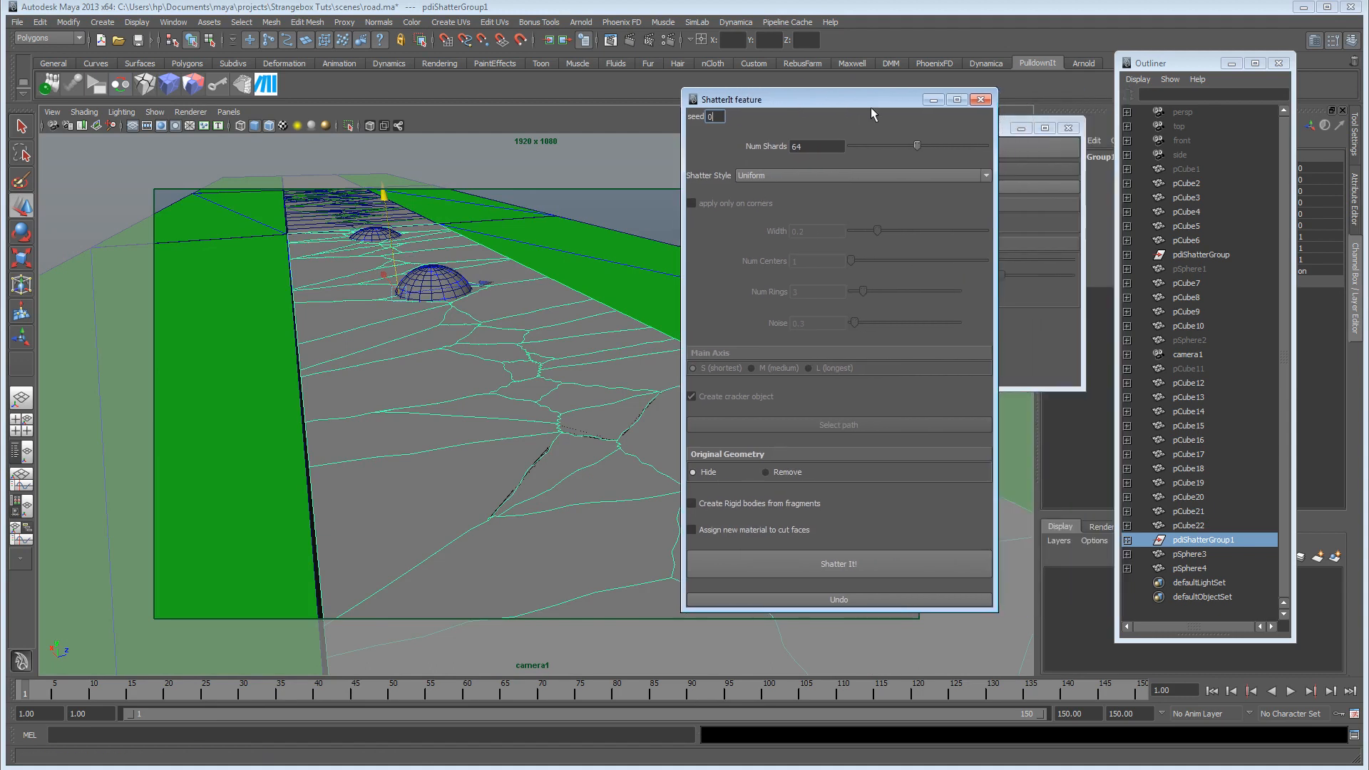
pyautogui.click(980, 99)
# Step: Create rigid bodies of type Dynamic for the selected shatter group
pyautogui.click(48, 84)
pyautogui.moveTo(914, 151); pyautogui.dragTo(817, 112)
pyautogui.click(774, 130)
pyautogui.click(756, 142)
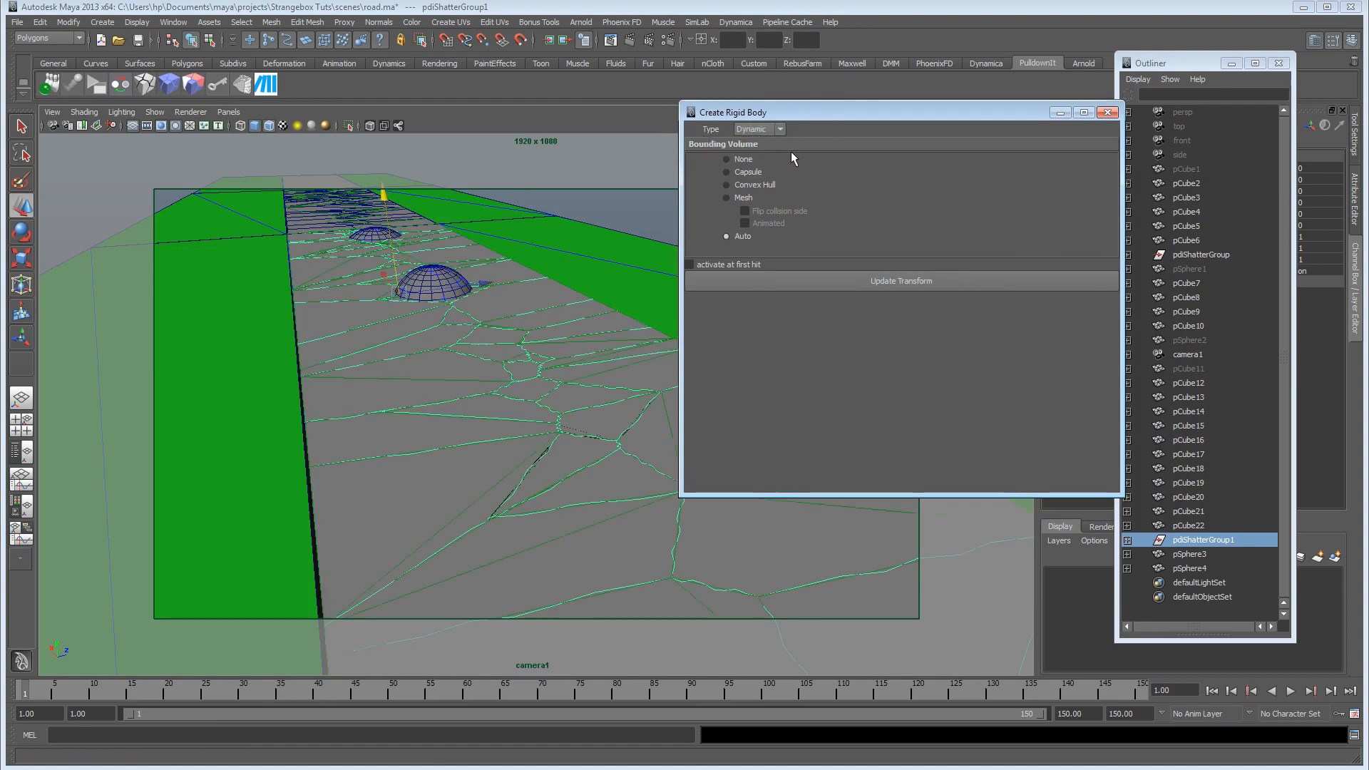
# Step: Set the rigid bodies' bounding volume to Mesh and examine how it follows the road's jagged cracks
pyautogui.keyDown('alt'); pyautogui.moveTo(525, 455); pyautogui.dragTo(428, 459); pyautogui.keyUp('alt')
pyautogui.keyDown('alt'); pyautogui.moveTo(428, 459); pyautogui.dragTo(470, 407, button='middle'); pyautogui.keyUp('alt')
pyautogui.keyDown('alt'); pyautogui.moveTo(471, 408); pyautogui.dragTo(444, 458); pyautogui.keyUp('alt')
pyautogui.keyDown('alt'); pyautogui.moveTo(443, 458); pyautogui.dragTo(506, 457, button='right'); pyautogui.keyUp('alt')
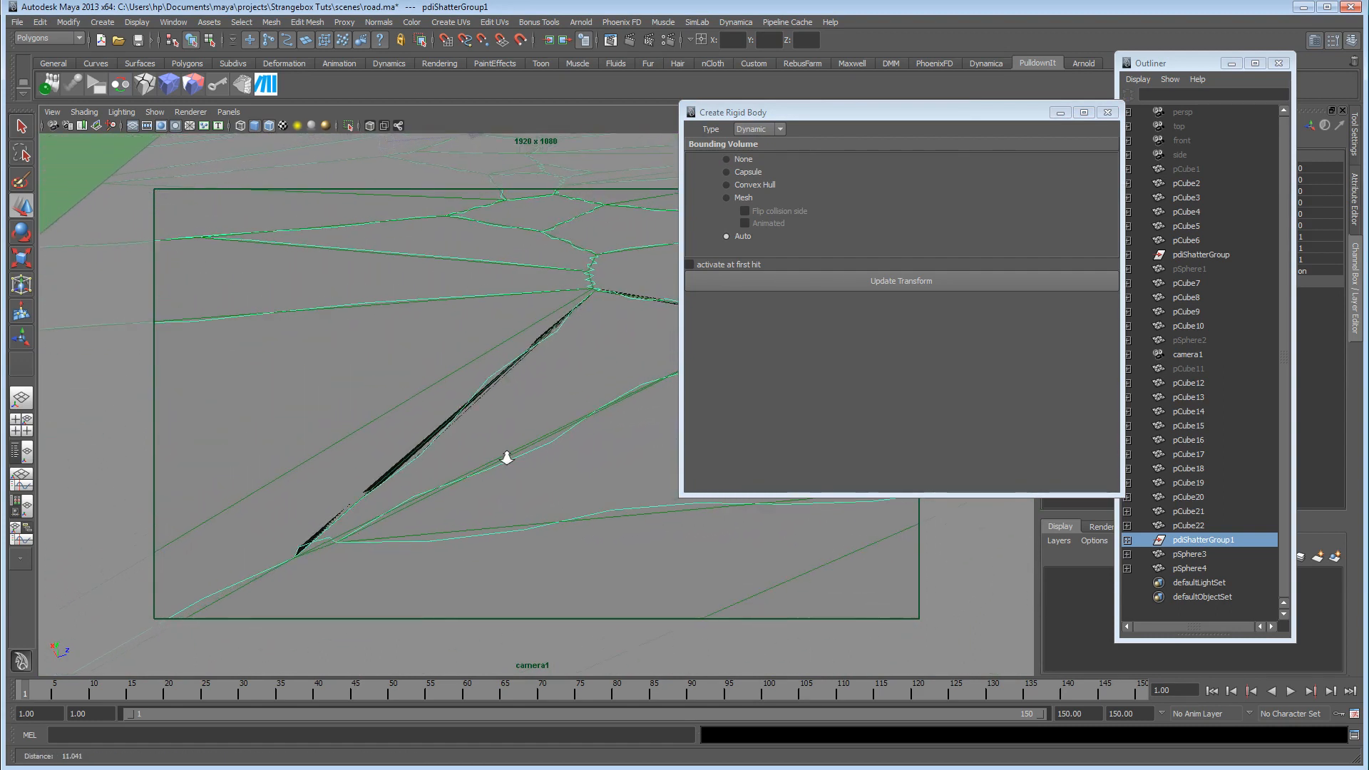
pyautogui.click(742, 199)
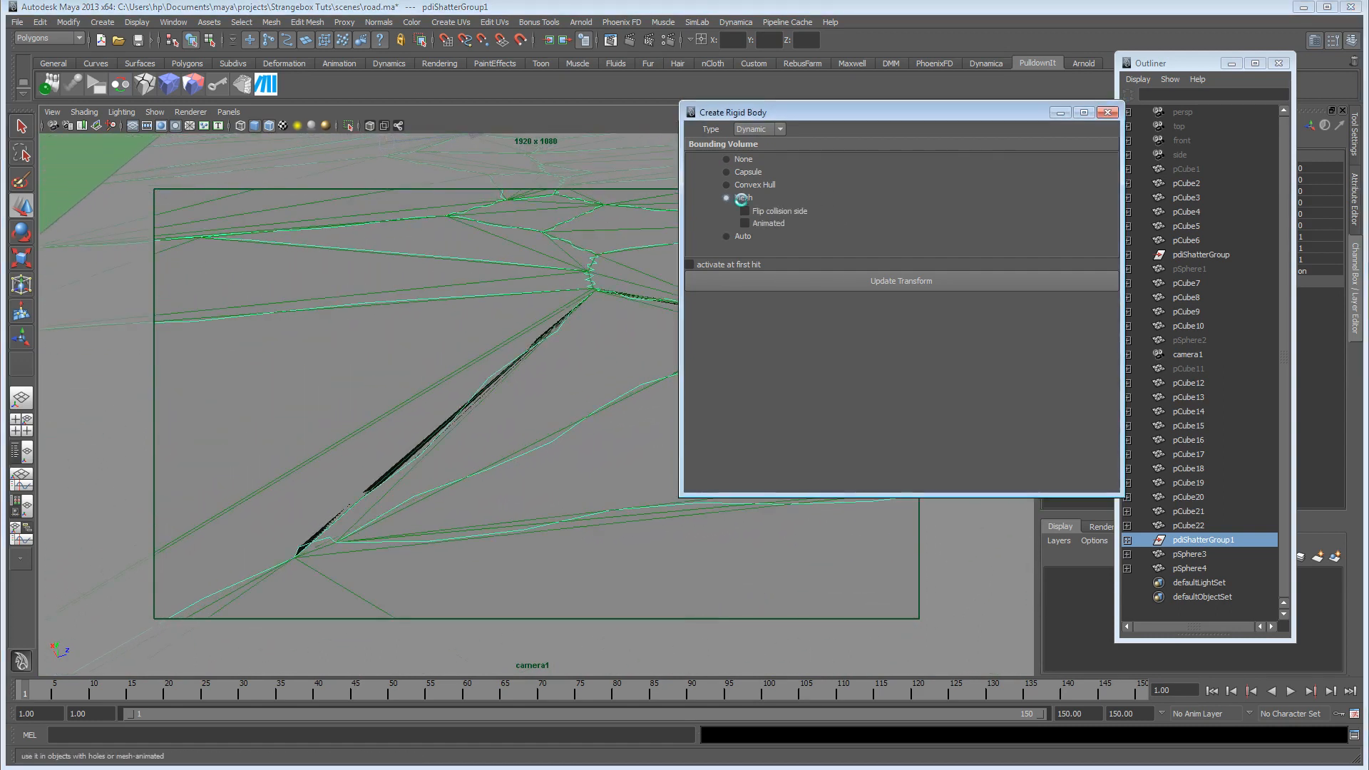
pyautogui.keyDown('alt'); pyautogui.moveTo(572, 330); pyautogui.dragTo(524, 377, button='middle'); pyautogui.keyUp('alt')
pyautogui.keyDown('alt'); pyautogui.moveTo(524, 378); pyautogui.dragTo(495, 358, button='right'); pyautogui.keyUp('alt')
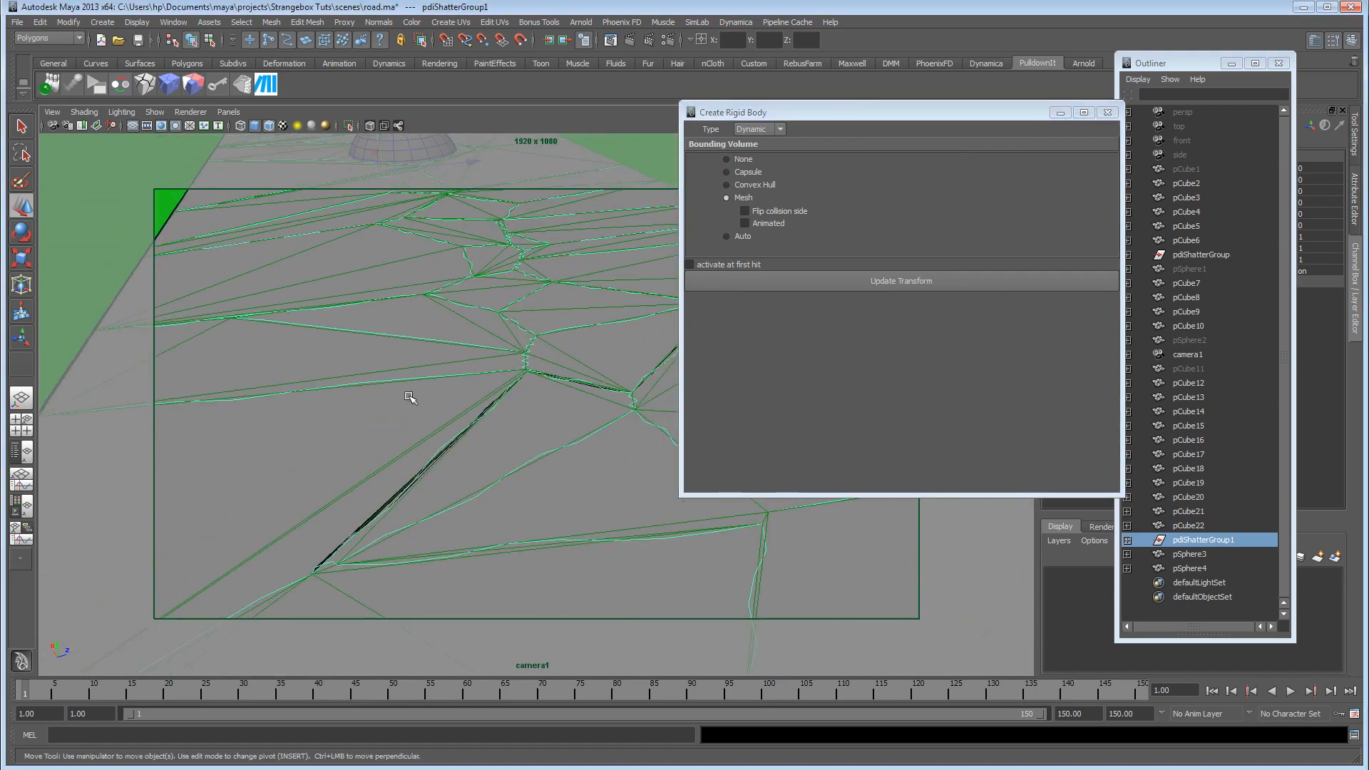
pyautogui.keyDown('alt'); pyautogui.moveTo(434, 372); pyautogui.dragTo(433, 403, button='middle'); pyautogui.keyUp('alt')
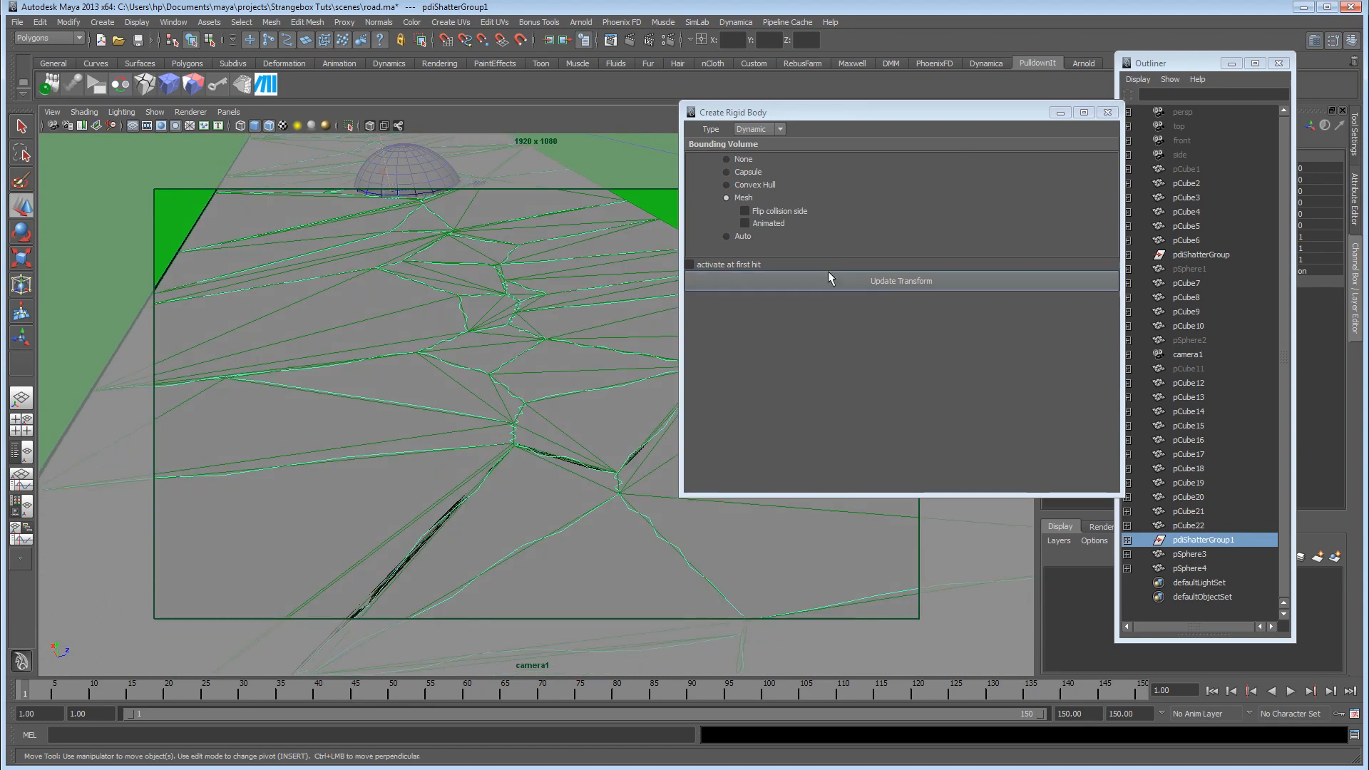
# Step: Try the Auto, Mesh, Capsule, None and Convex Hull bounding volumes on the road fragments for comparison
pyautogui.click(730, 237)
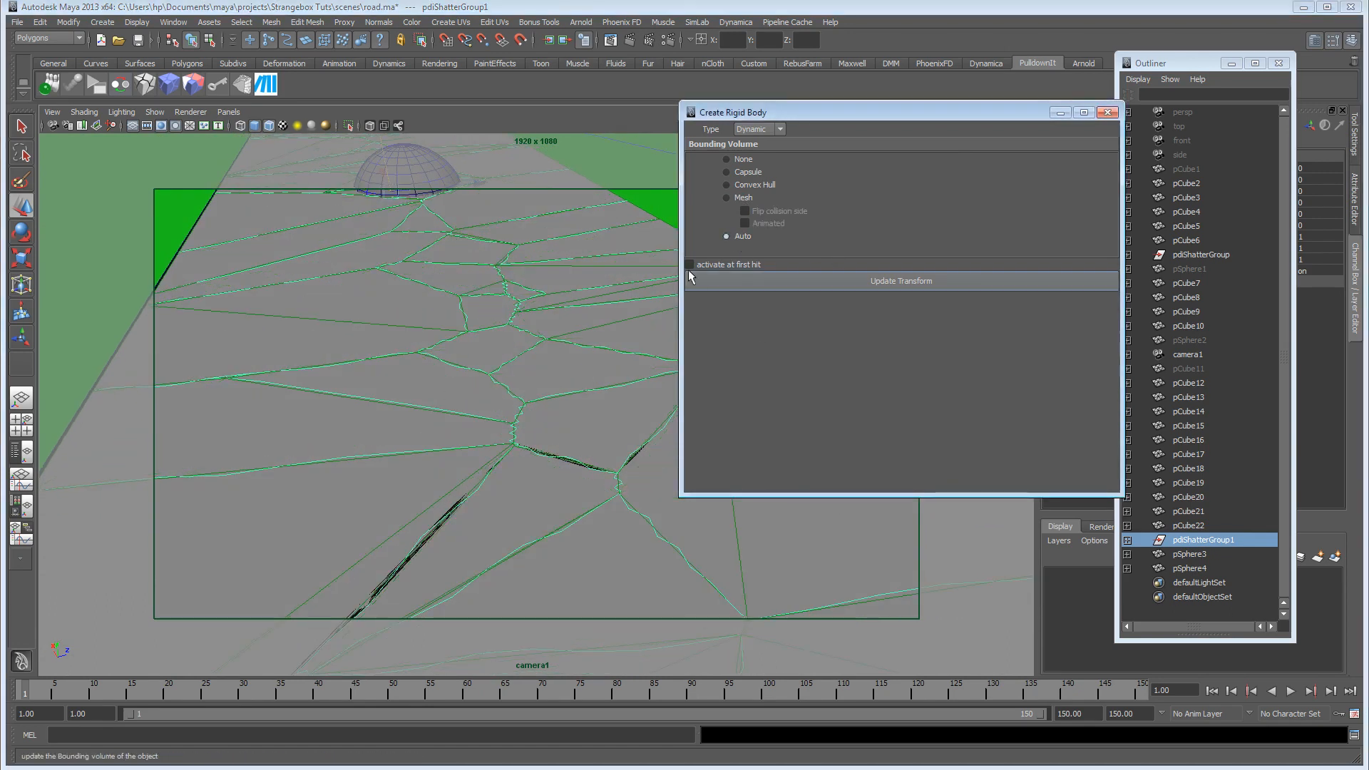
pyautogui.click(726, 198)
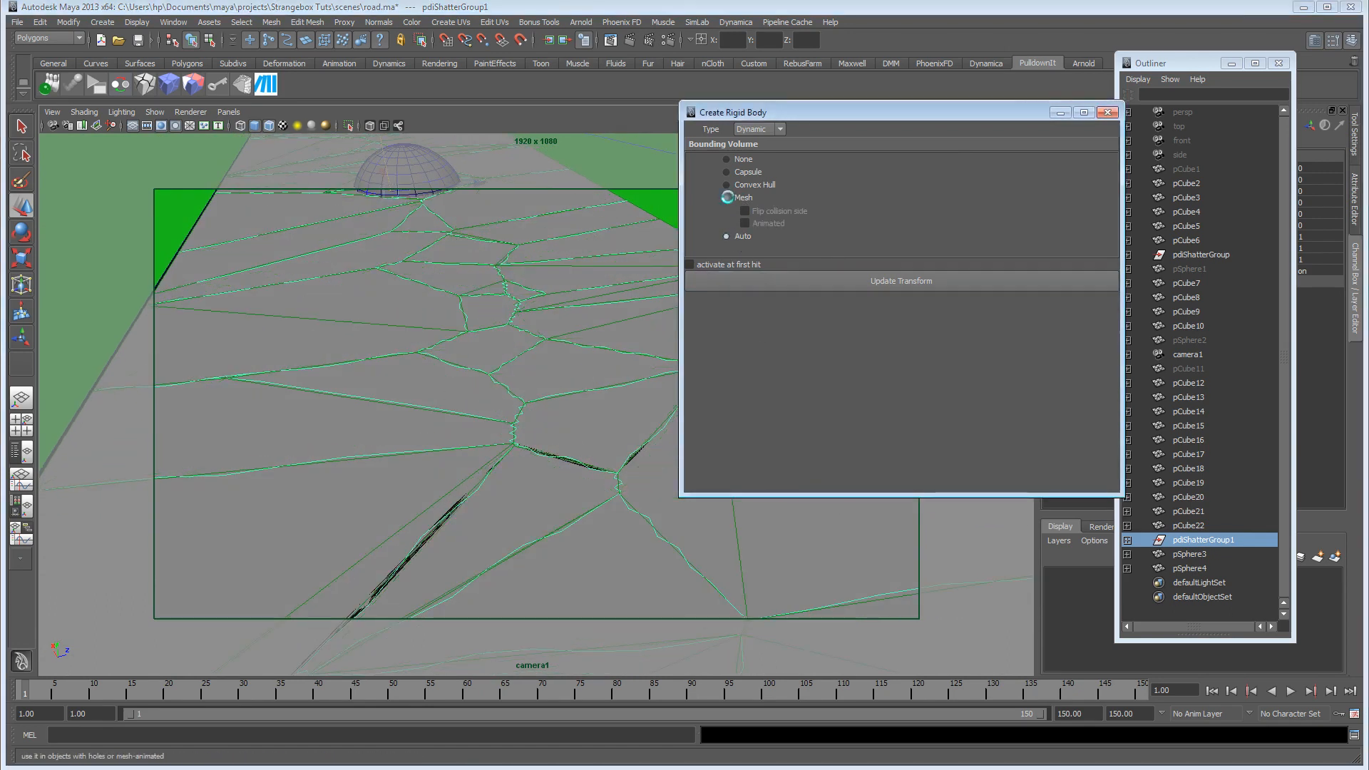
pyautogui.click(727, 236)
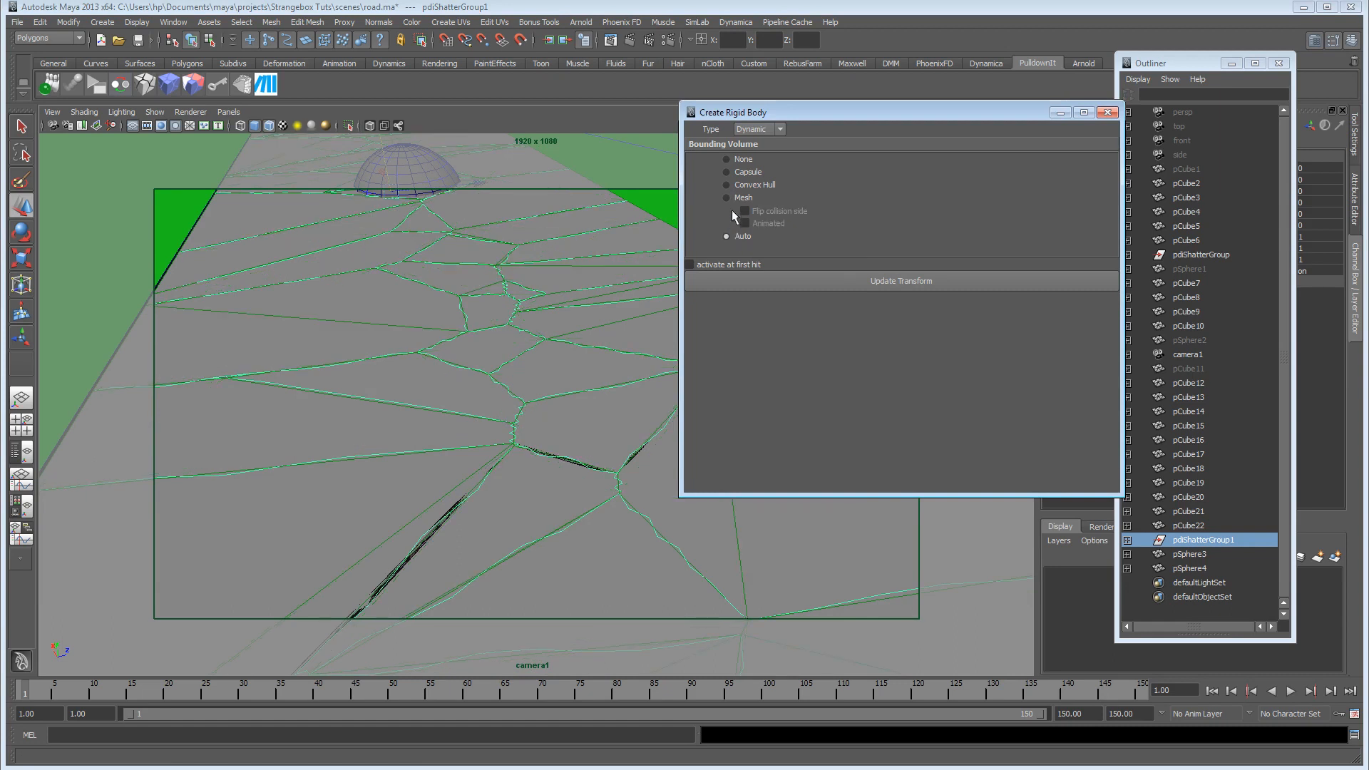
pyautogui.click(729, 170)
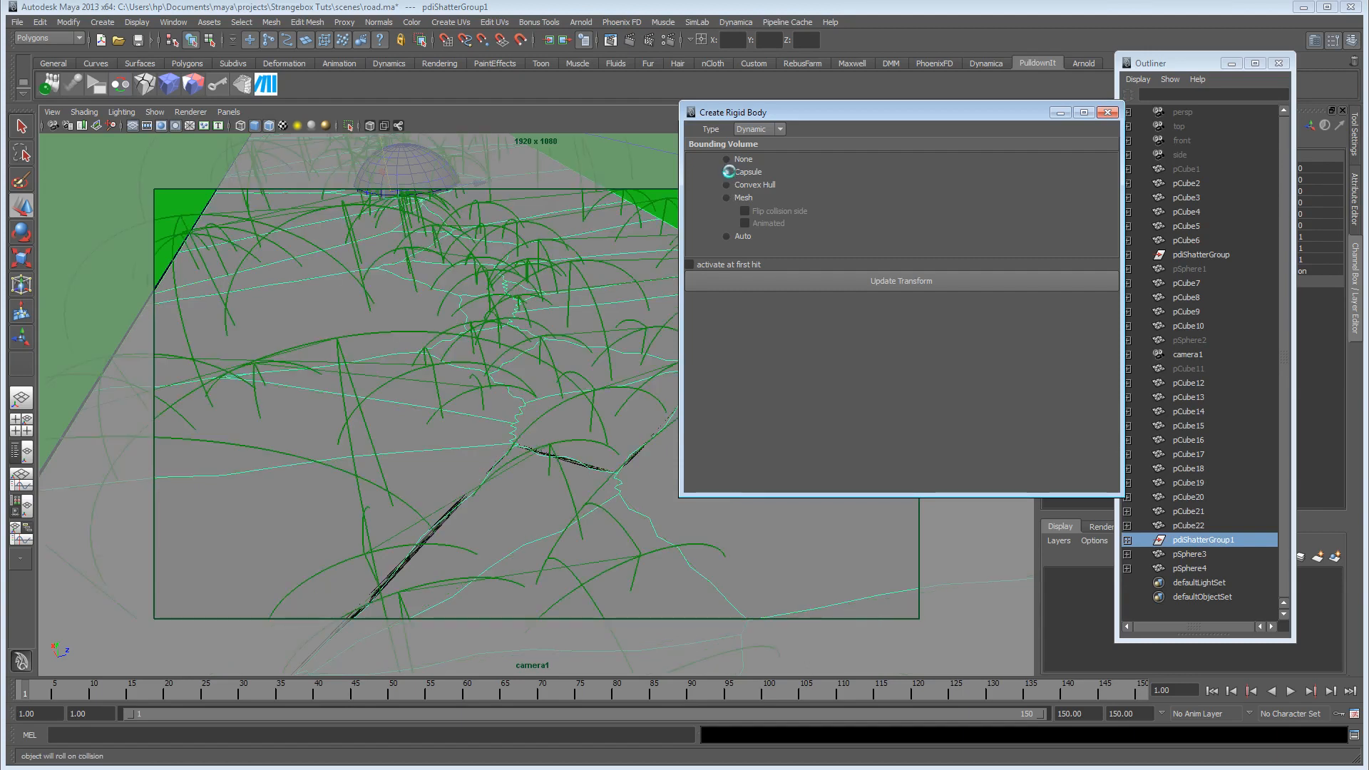
pyautogui.click(728, 158)
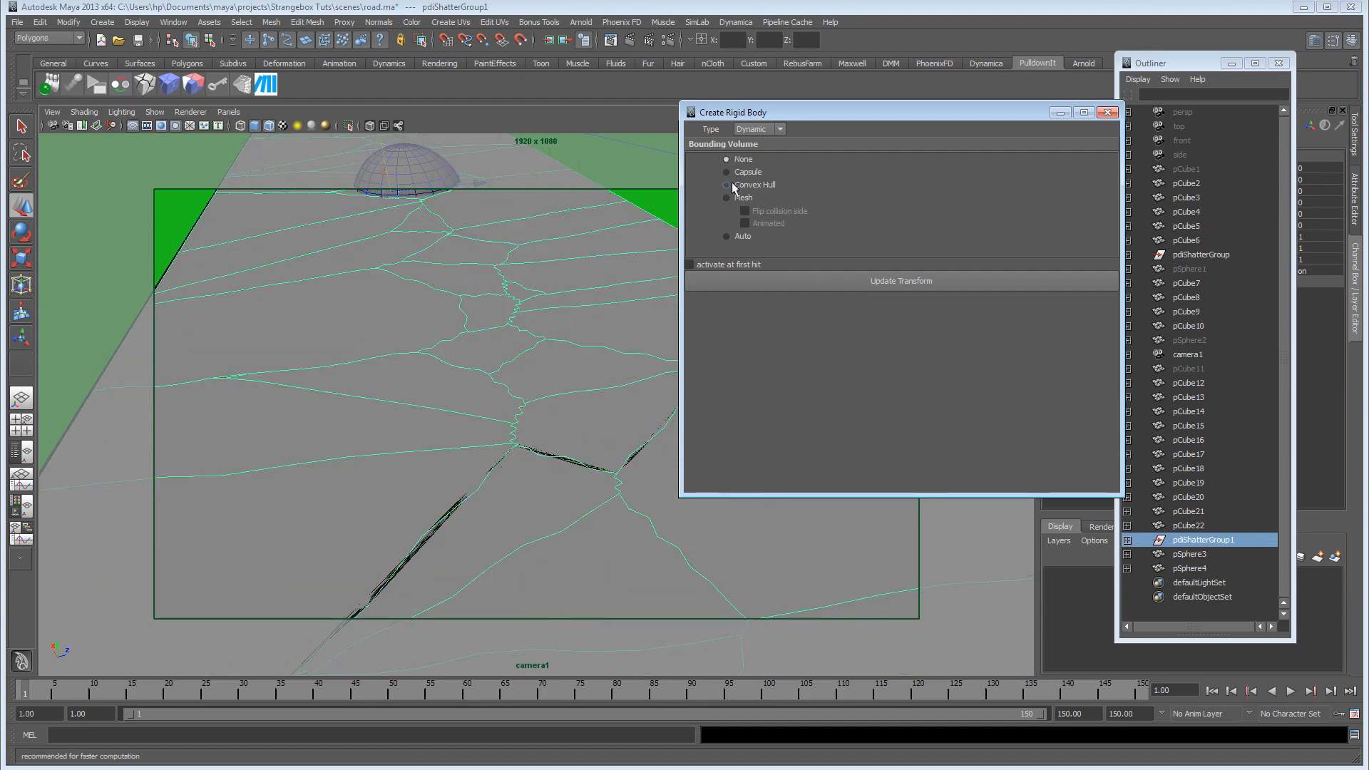
pyautogui.click(727, 183)
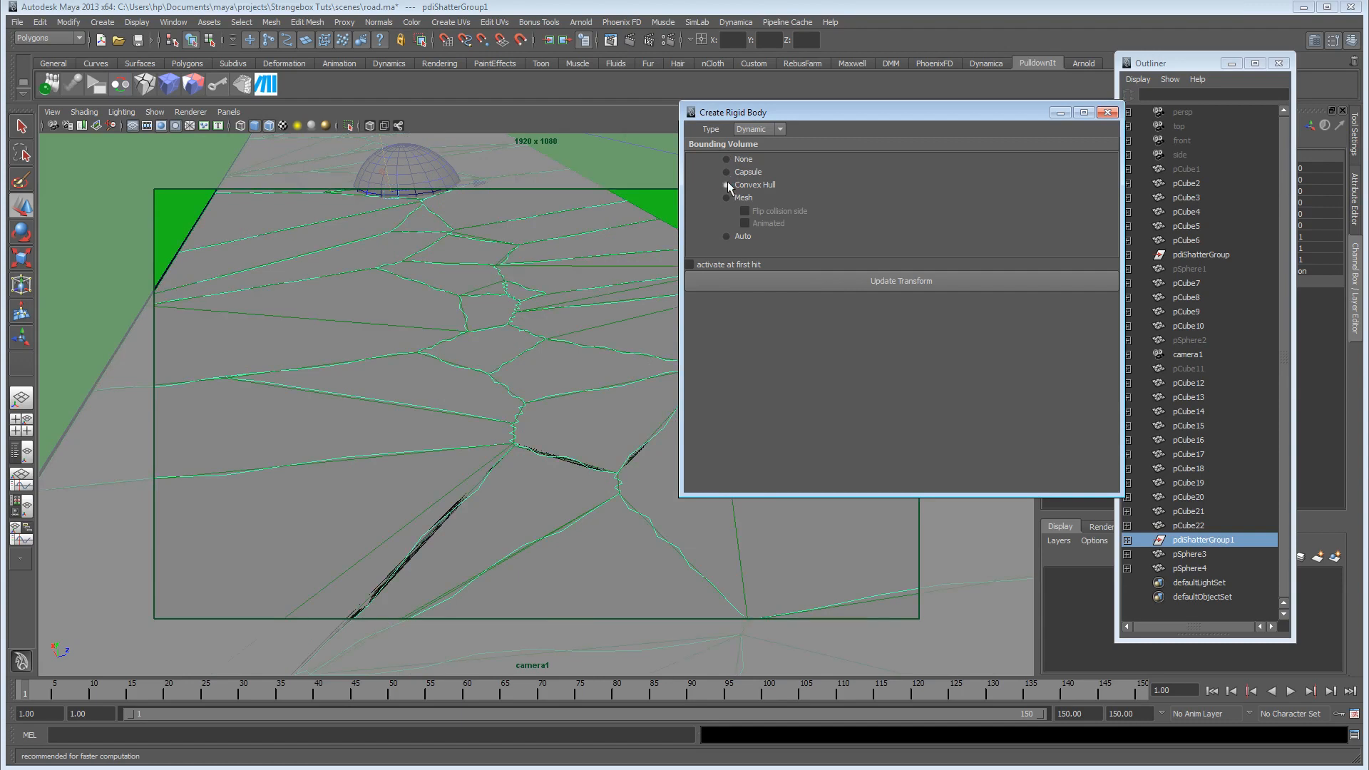
# Step: Set the road fragments' bounding volume to Auto
pyautogui.click(734, 235)
pyautogui.keyDown('alt'); pyautogui.moveTo(456, 452); pyautogui.dragTo(273, 442, button='right'); pyautogui.keyUp('alt')
pyautogui.keyDown('alt'); pyautogui.moveTo(273, 442); pyautogui.dragTo(539, 440); pyautogui.keyUp('alt')
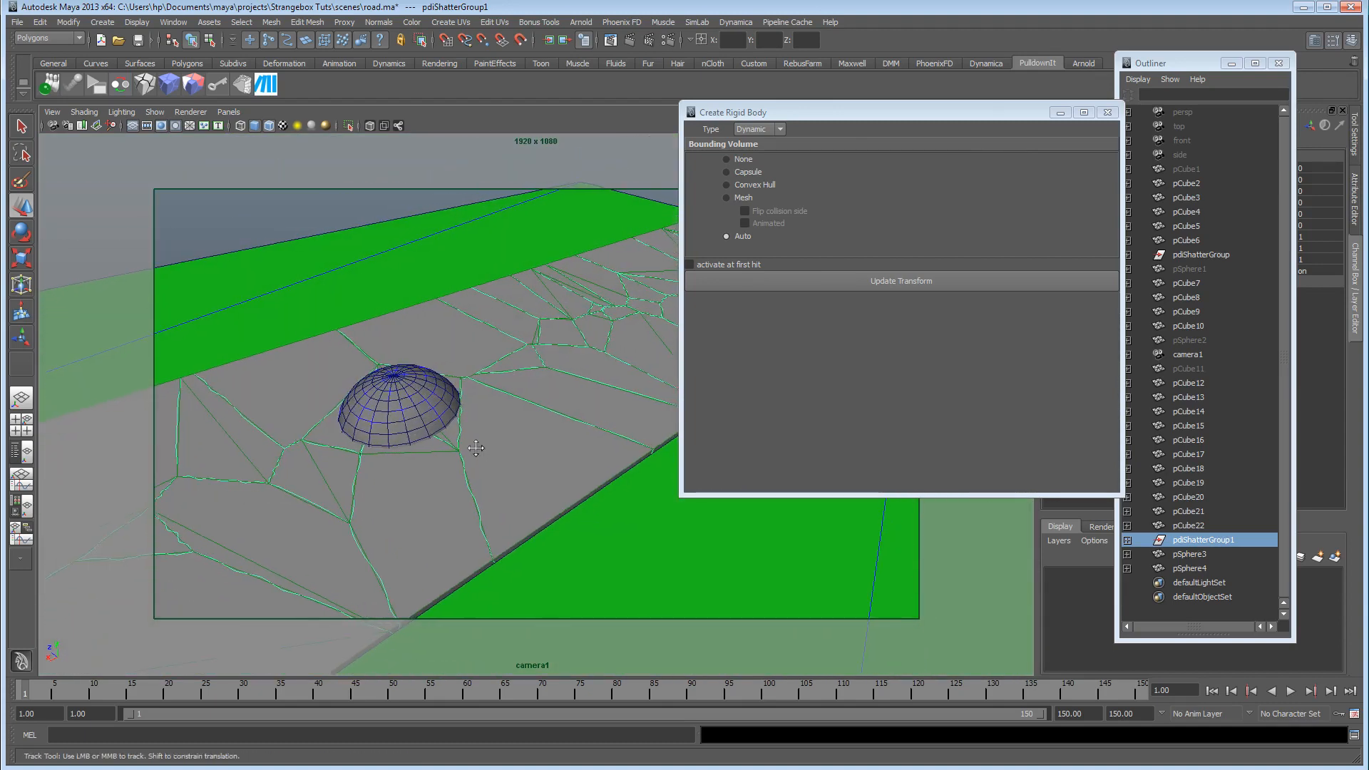
# Step: Select a road fragment of pdiShatterGroup and bring up the Add Jagginess Deformer settings for it
pyautogui.keyDown('alt'); pyautogui.moveTo(538, 441); pyautogui.dragTo(374, 426, button='right'); pyautogui.keyUp('alt')
pyautogui.keyDown('alt'); pyautogui.moveTo(374, 426); pyautogui.dragTo(406, 421, button='middle'); pyautogui.keyUp('alt')
pyautogui.keyDown('alt'); pyautogui.moveTo(263, 428); pyautogui.dragTo(308, 398); pyautogui.keyUp('alt')
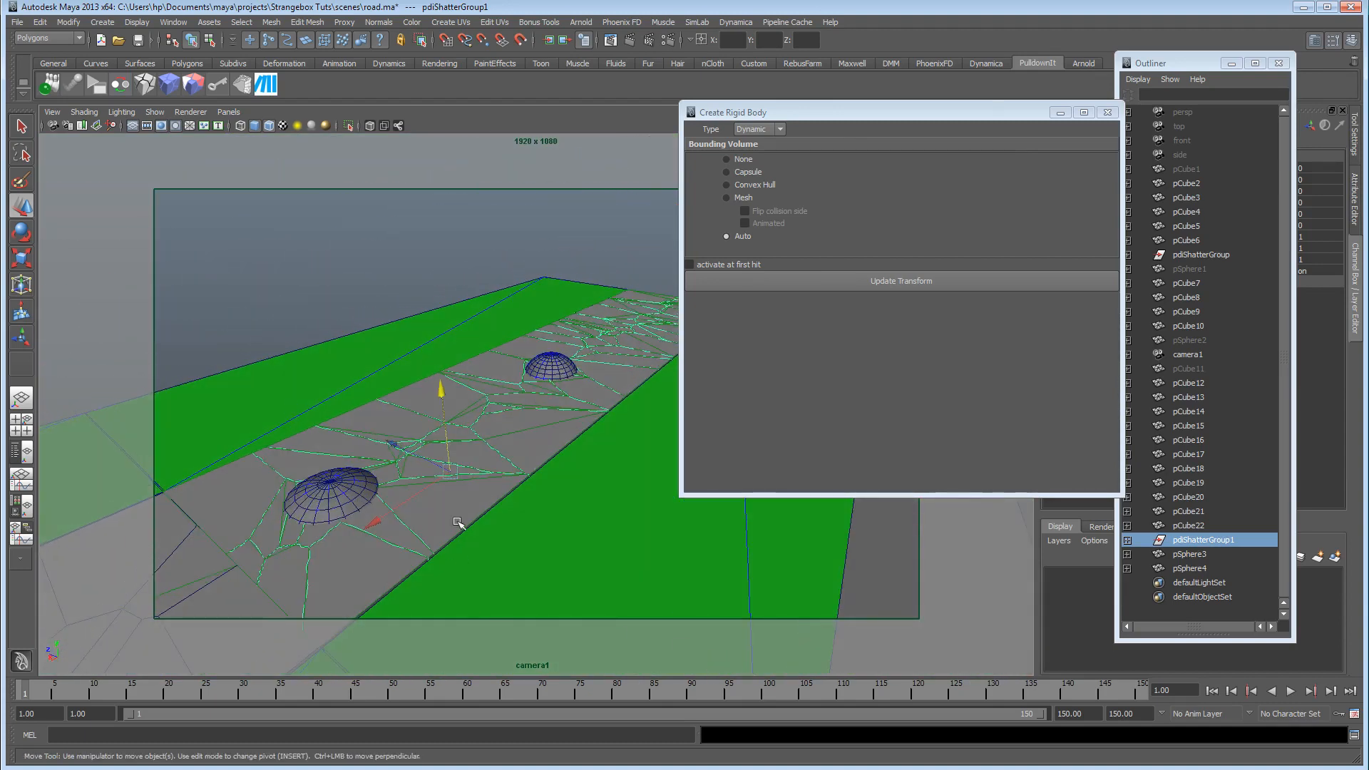
pyautogui.moveTo(450, 495)
pyautogui.keyDown('alt'); pyautogui.mouseDown()
pyautogui.moveTo(428, 492)
pyautogui.moveTo(446, 485)
pyautogui.mouseUp(); pyautogui.keyUp('alt')
pyautogui.keyDown('alt'); pyautogui.moveTo(436, 492); pyautogui.dragTo(496, 504, button='right'); pyautogui.keyUp('alt')
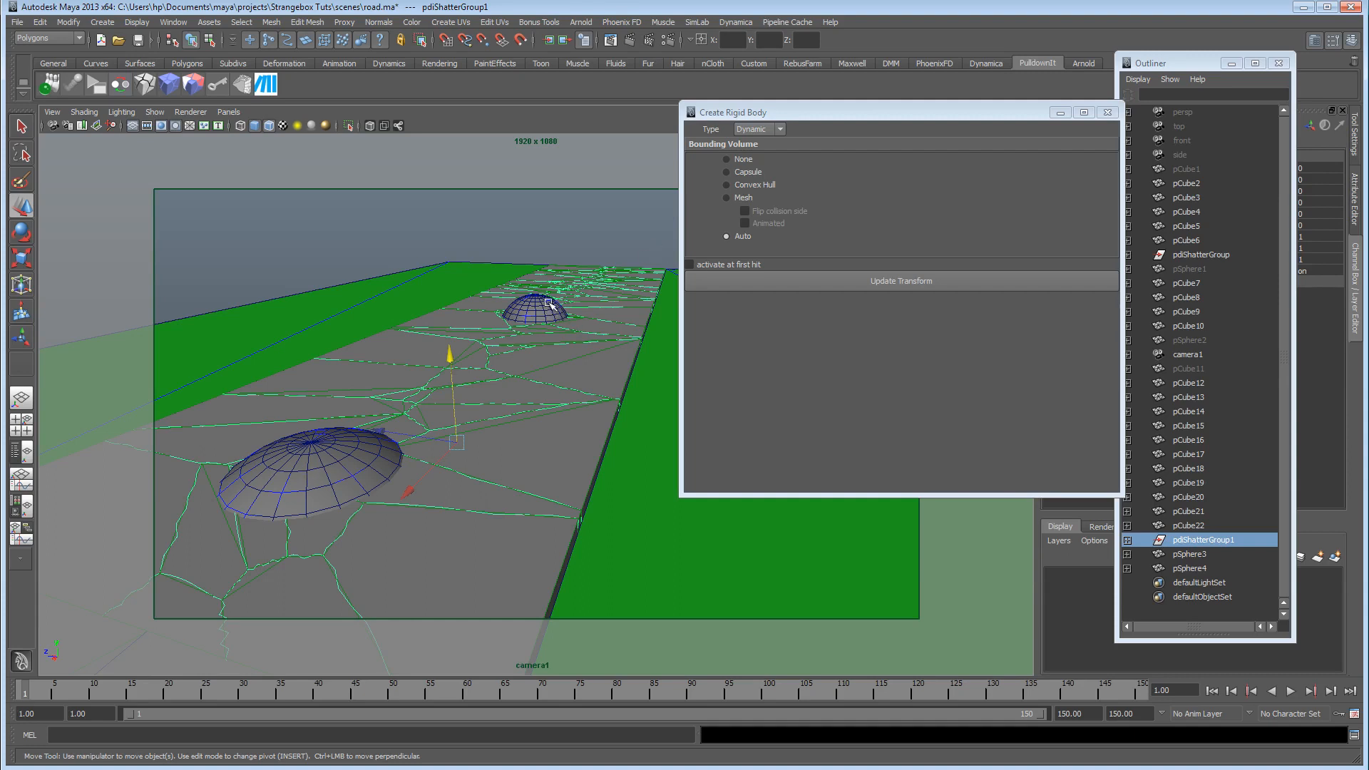
pyautogui.keyDown('alt'); pyautogui.moveTo(425, 507); pyautogui.dragTo(526, 431); pyautogui.keyUp('alt')
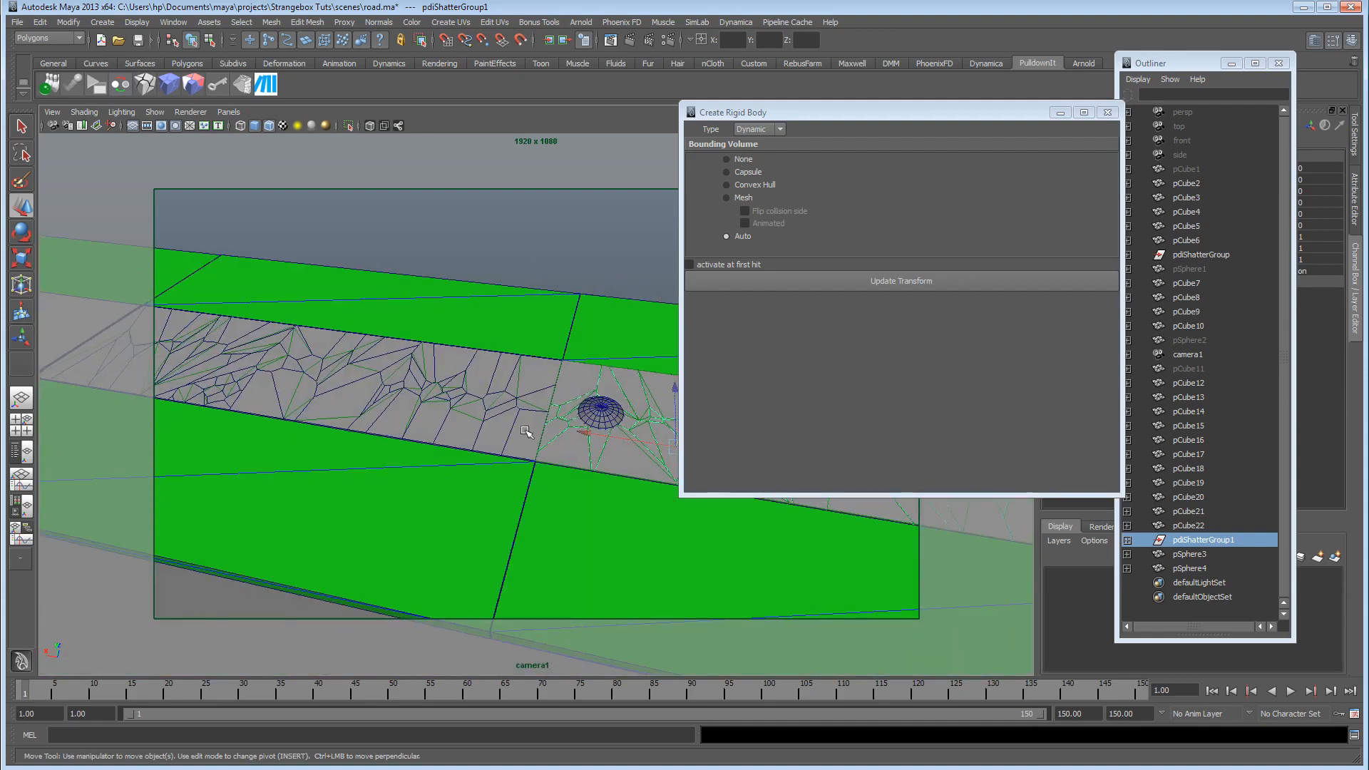
pyautogui.click(1200, 256)
pyautogui.keyDown('alt'); pyautogui.moveTo(440, 436); pyautogui.dragTo(535, 492, button='middle'); pyautogui.keyUp('alt')
pyautogui.keyDown('alt'); pyautogui.moveTo(535, 492); pyautogui.dragTo(437, 459); pyautogui.keyUp('alt')
pyautogui.scroll(3, 435, 459)
pyautogui.keyDown('alt'); pyautogui.moveTo(436, 459); pyautogui.dragTo(449, 474, button='middle'); pyautogui.keyUp('alt')
pyautogui.scroll(2, 449, 473)
pyautogui.click(391, 425)
pyautogui.click(1056, 114)
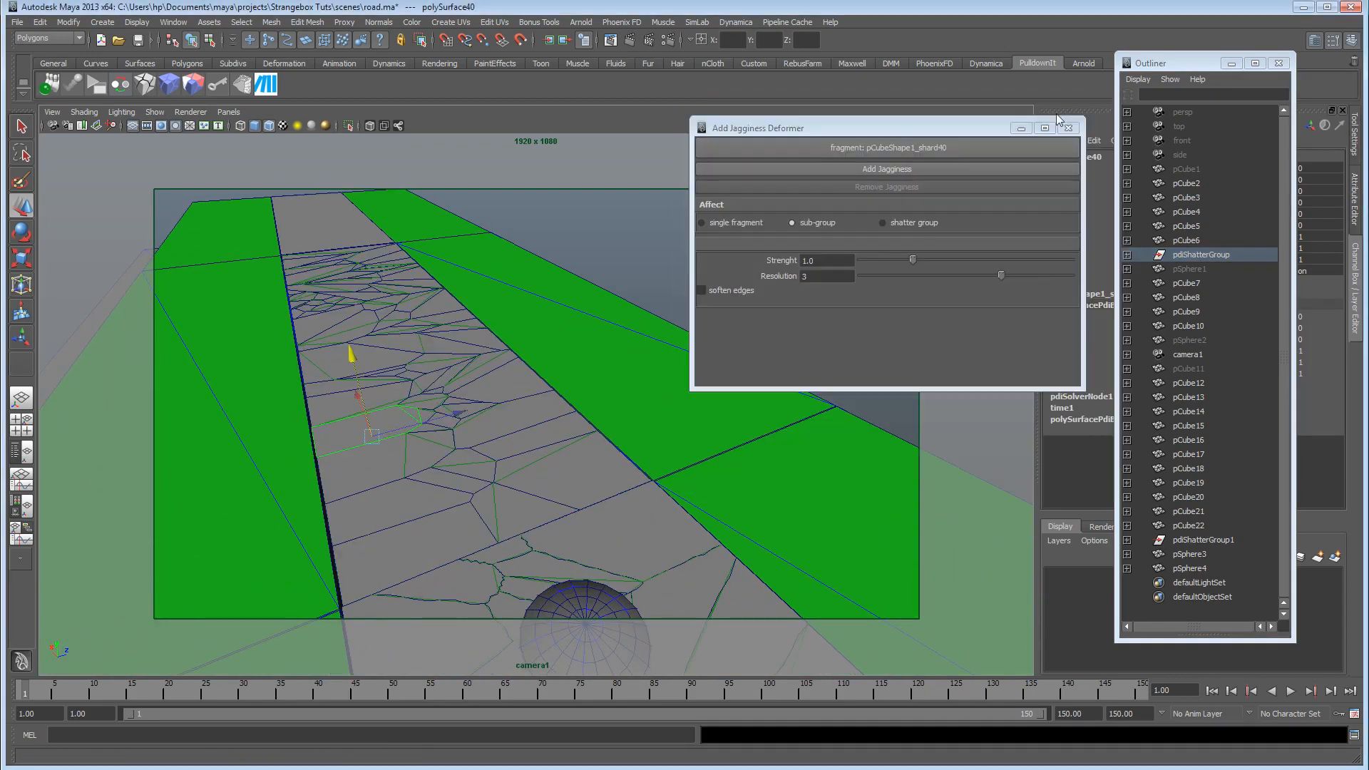
# Step: Add jagginess with softened edges to the selected fragment's sub-group, accepting the deletion of its existing rigid body group
pyautogui.click(866, 148)
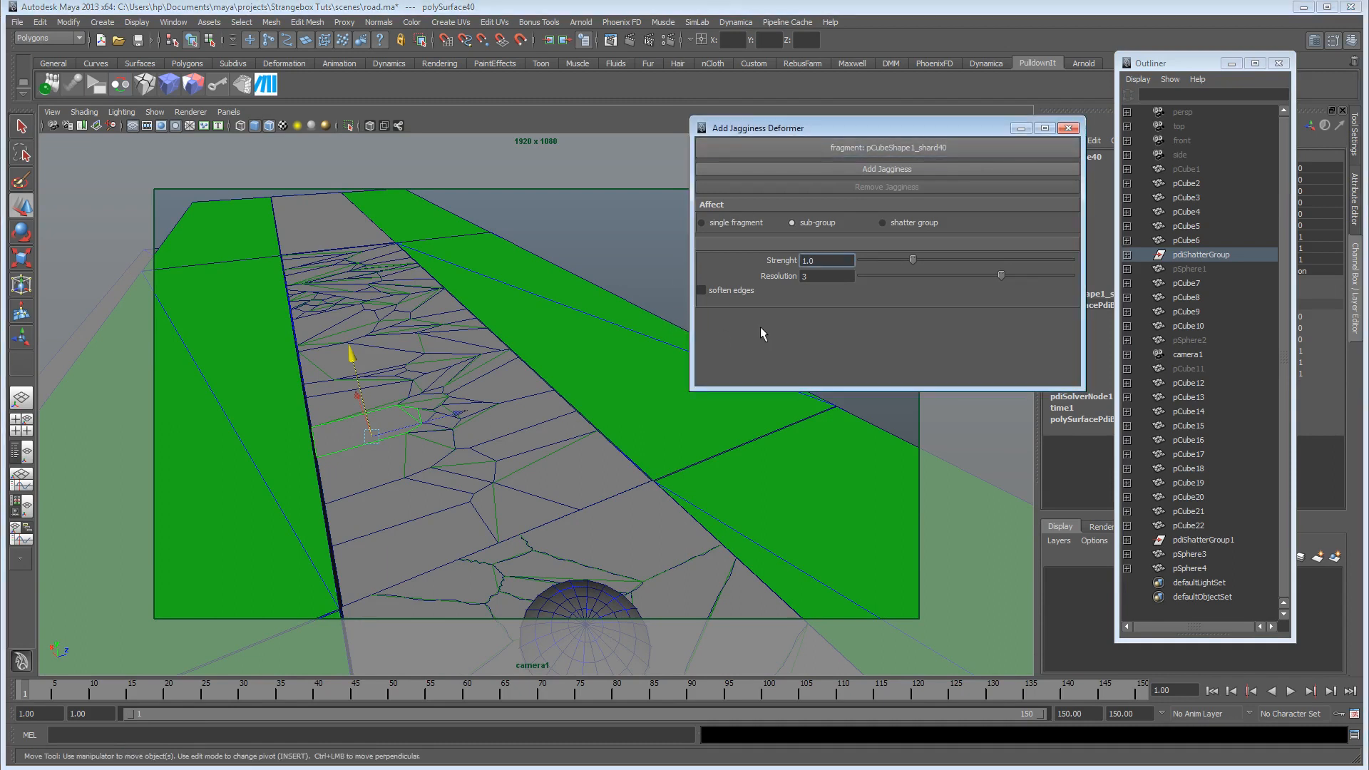
pyautogui.click(717, 293)
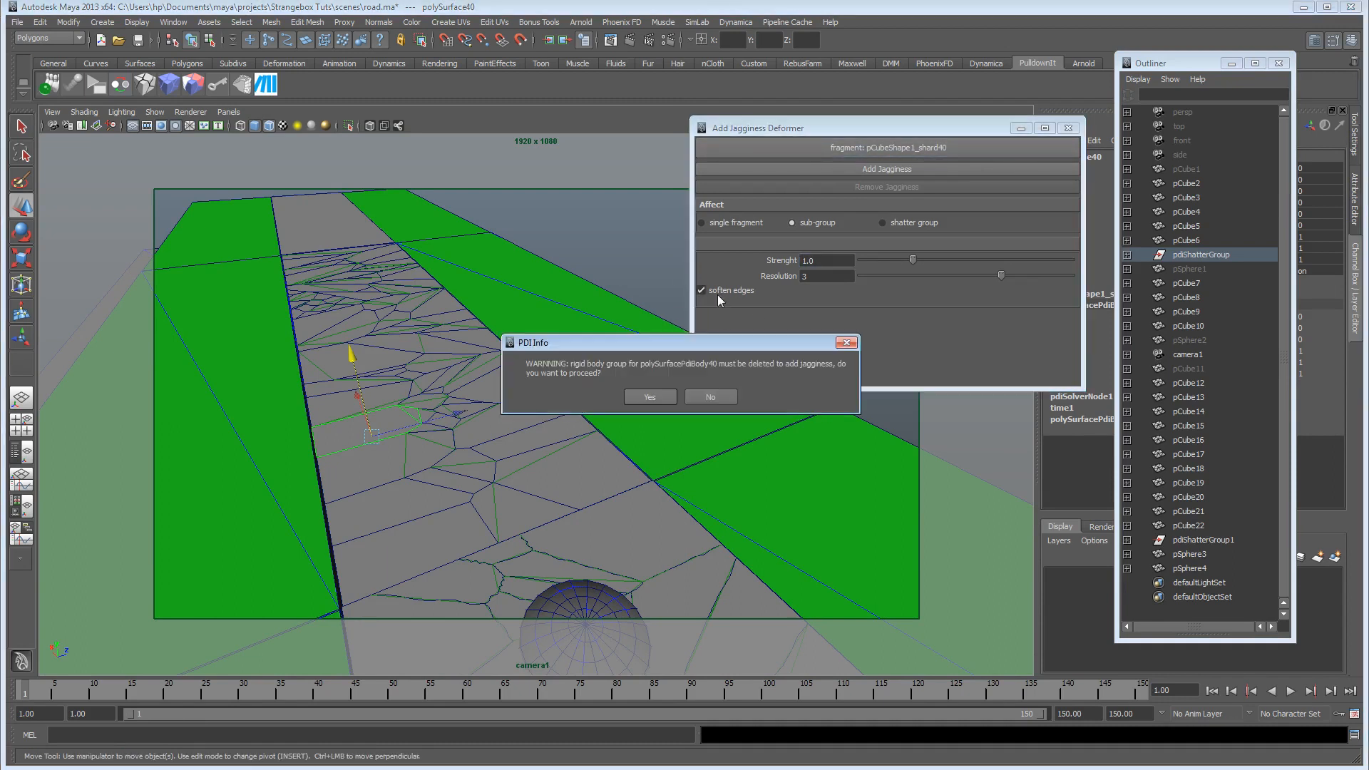
pyautogui.click(649, 396)
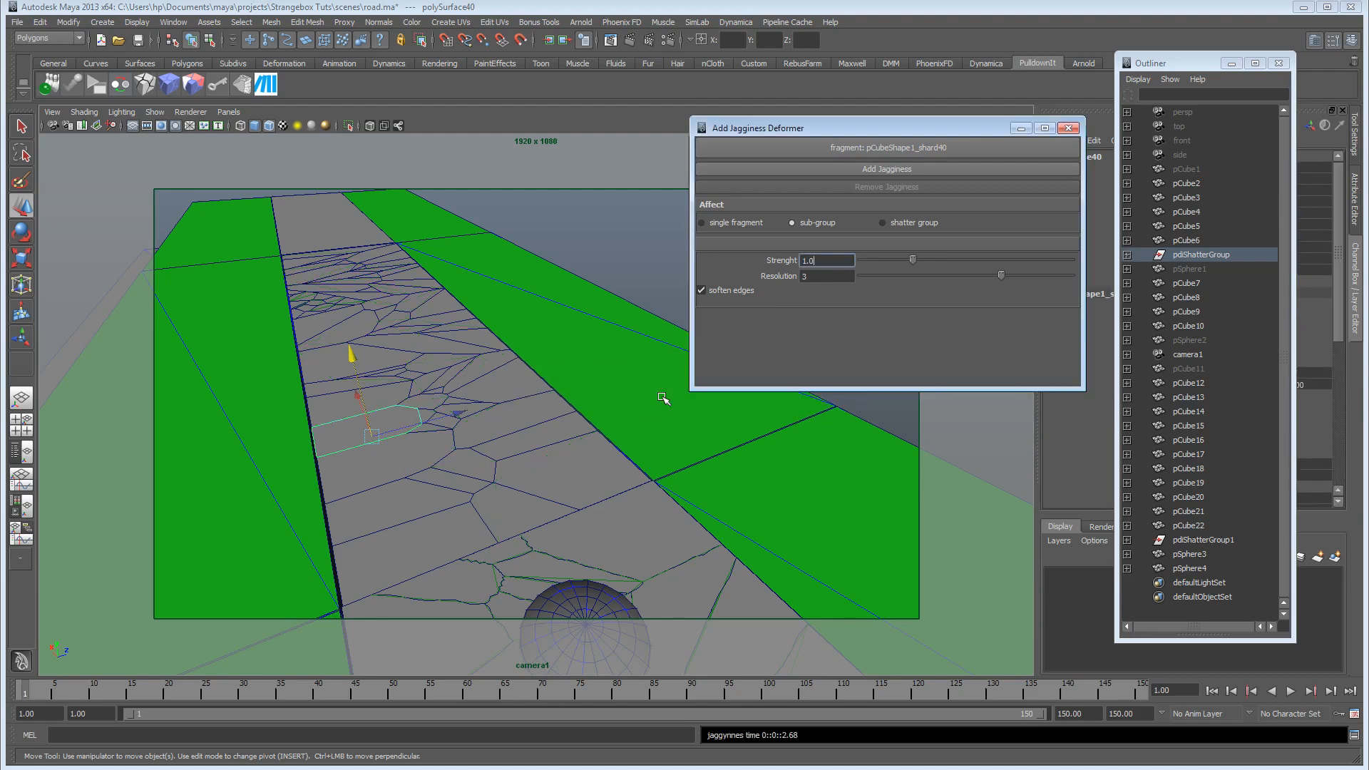
pyautogui.click(849, 171)
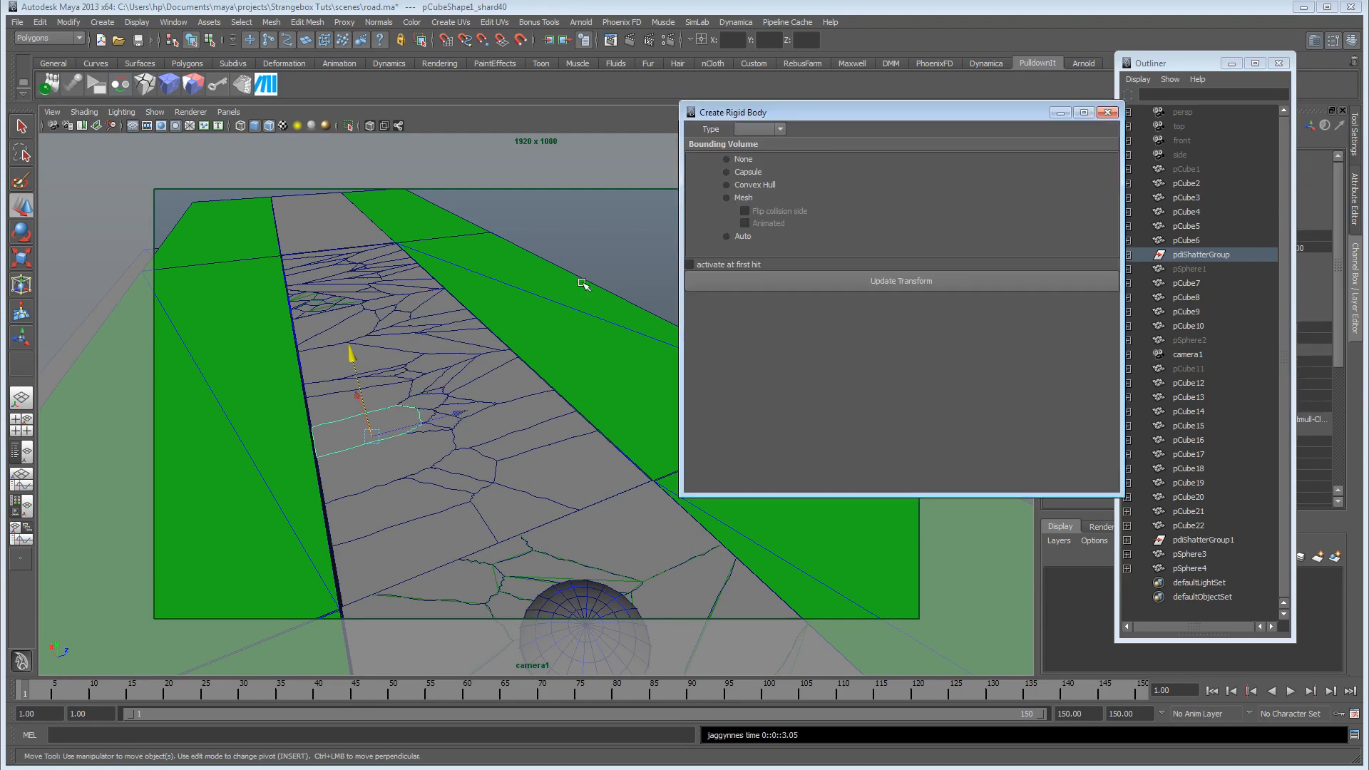
# Step: Examine the jagged cracks and gaps up close, selecting the fragments on either side of an open gap
pyautogui.keyDown('alt'); pyautogui.moveTo(418, 507); pyautogui.dragTo(428, 476, button='middle'); pyautogui.keyUp('alt')
pyautogui.scroll(5, 366, 465)
pyautogui.keyDown('alt'); pyautogui.moveTo(367, 464); pyautogui.dragTo(547, 547); pyautogui.keyUp('alt')
pyautogui.keyDown('alt'); pyautogui.moveTo(414, 463); pyautogui.dragTo(483, 452); pyautogui.keyUp('alt')
pyautogui.keyDown('alt'); pyautogui.moveTo(483, 452); pyautogui.dragTo(18, 448, button='middle'); pyautogui.keyUp('alt')
pyautogui.keyDown('alt'); pyautogui.moveTo(142, 457); pyautogui.dragTo(688, 511); pyautogui.keyUp('alt')
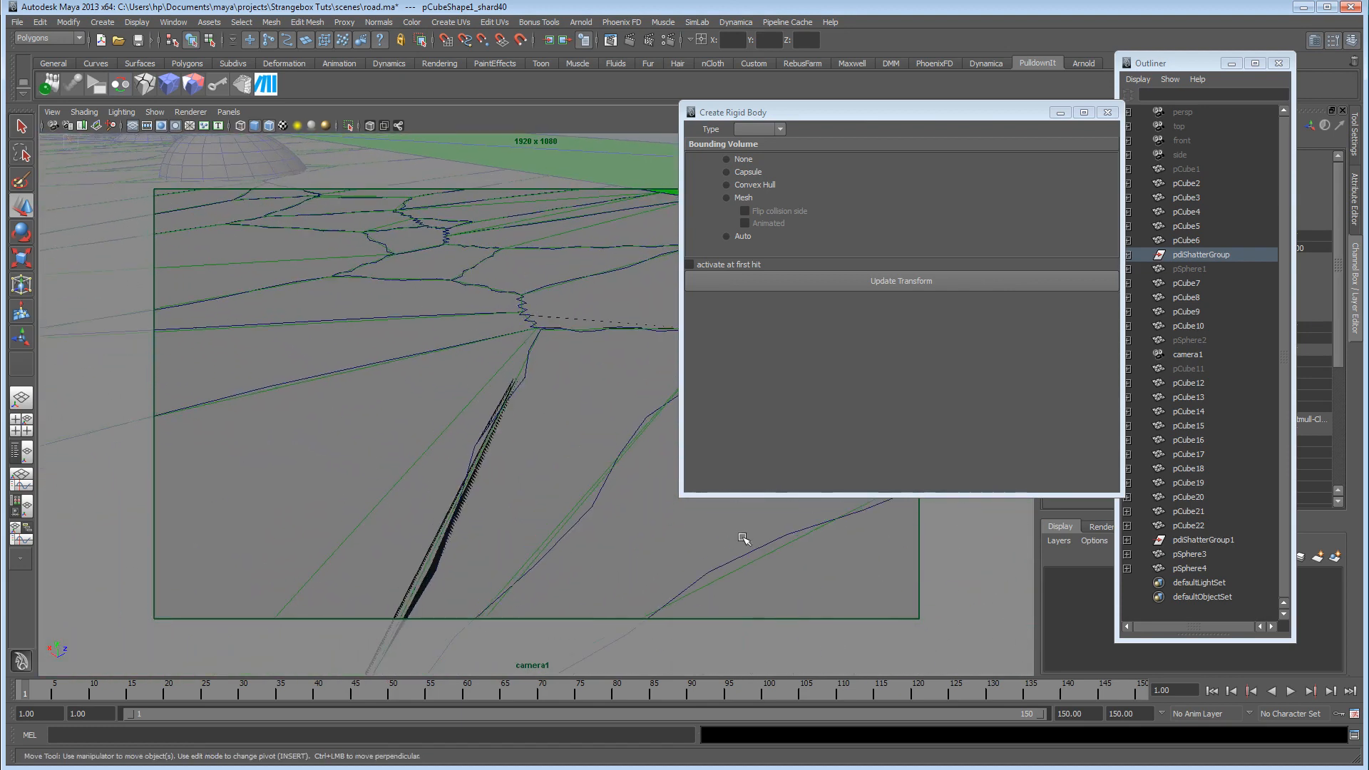
pyautogui.click(502, 497)
pyautogui.keyDown('alt'); pyautogui.moveTo(503, 516); pyautogui.dragTo(519, 499); pyautogui.keyUp('alt')
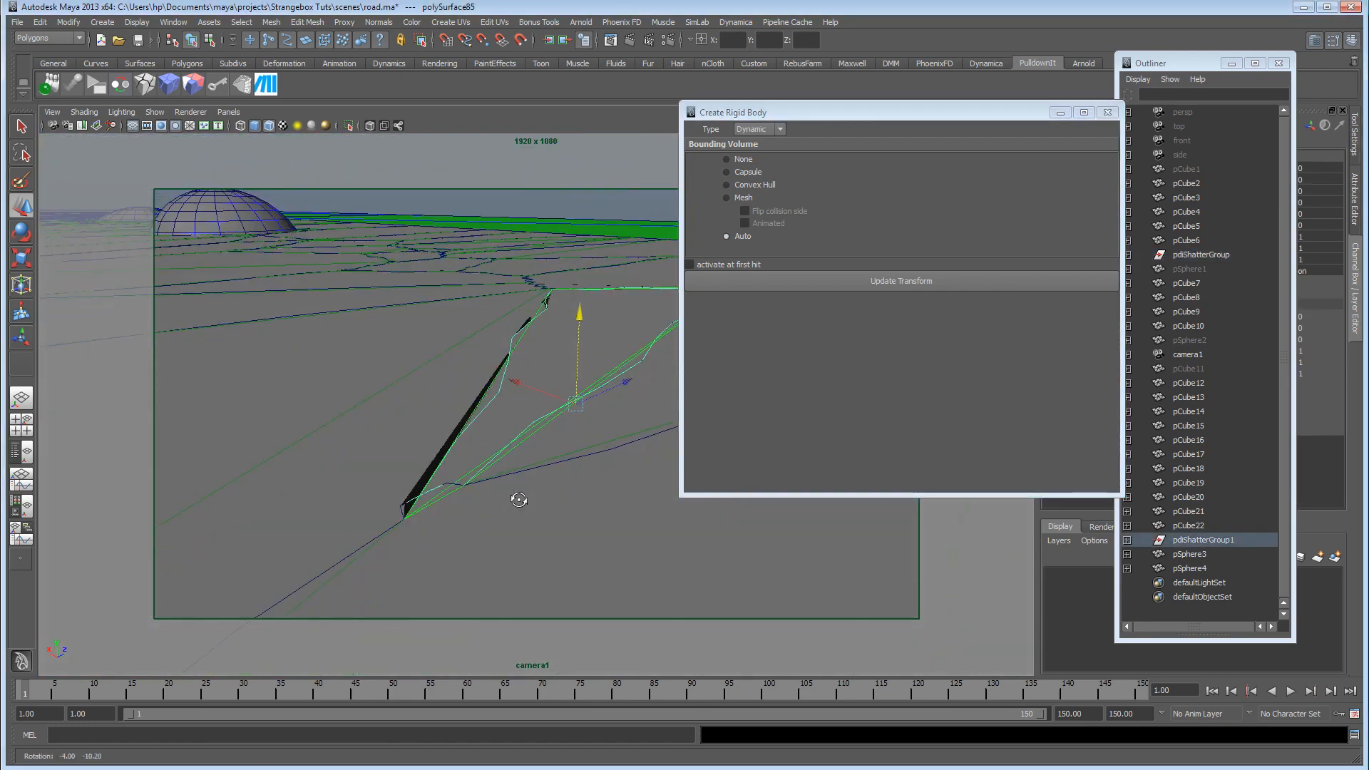
pyautogui.click(393, 428)
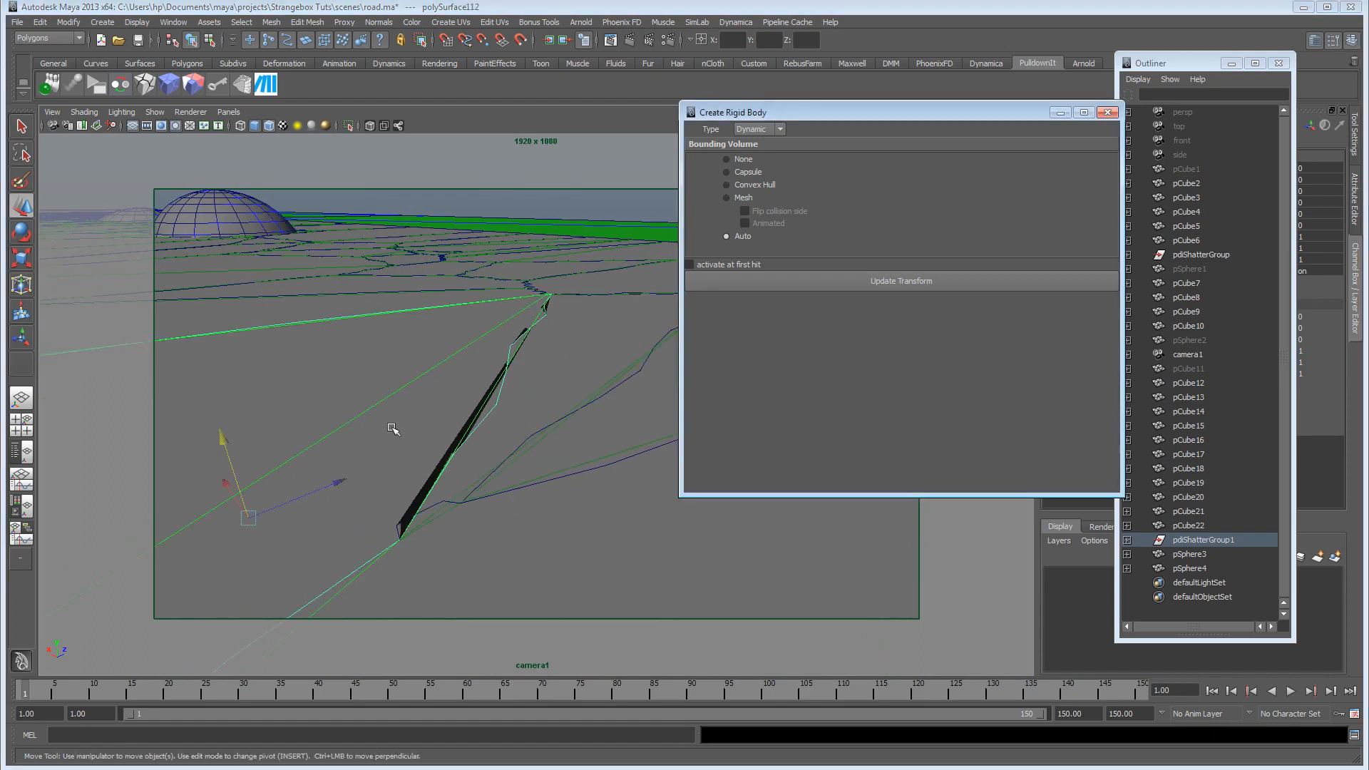
pyautogui.keyDown('alt'); pyautogui.moveTo(421, 445); pyautogui.dragTo(515, 437); pyautogui.keyUp('alt')
pyautogui.click(528, 421)
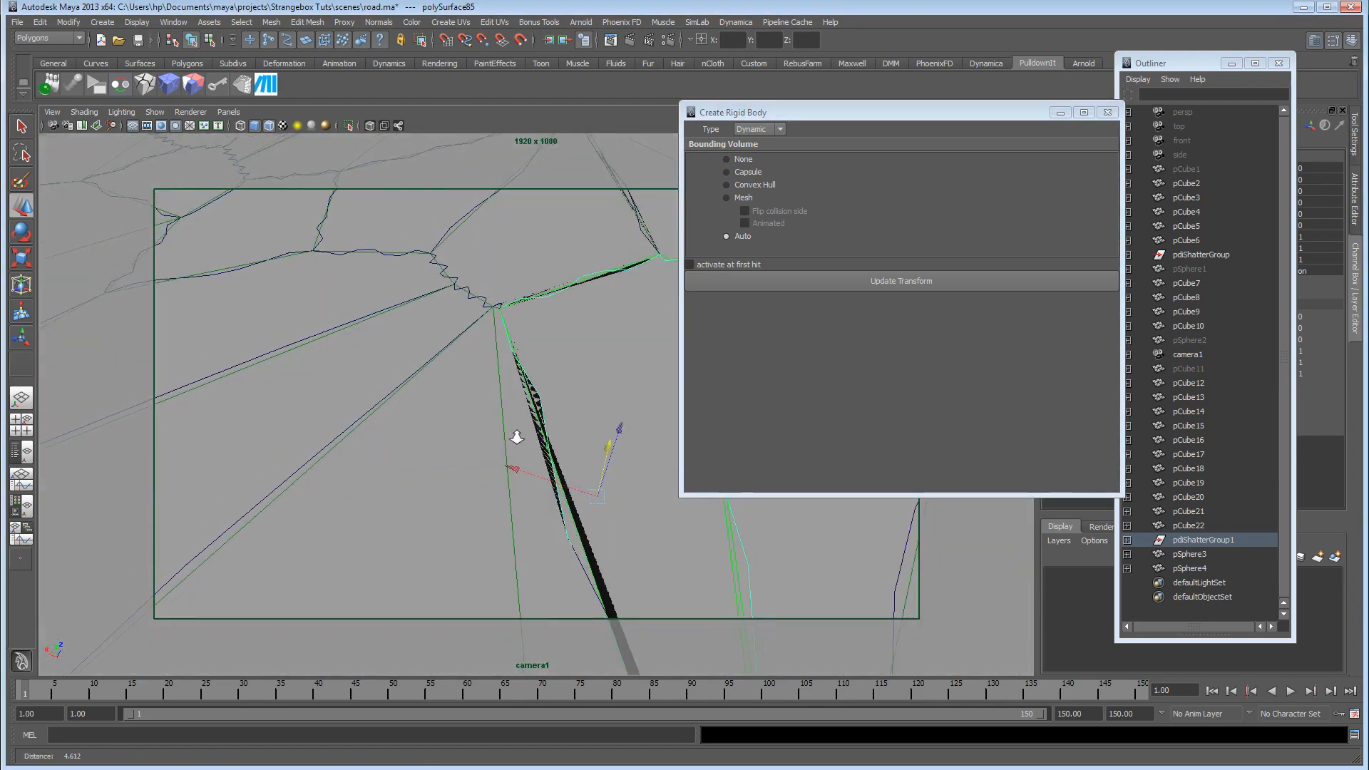
pyautogui.keyDown('alt'); pyautogui.moveTo(514, 437); pyautogui.dragTo(244, 446, button='right'); pyautogui.keyUp('alt')
pyautogui.keyDown('alt'); pyautogui.moveTo(244, 445); pyautogui.dragTo(579, 379); pyautogui.keyUp('alt')
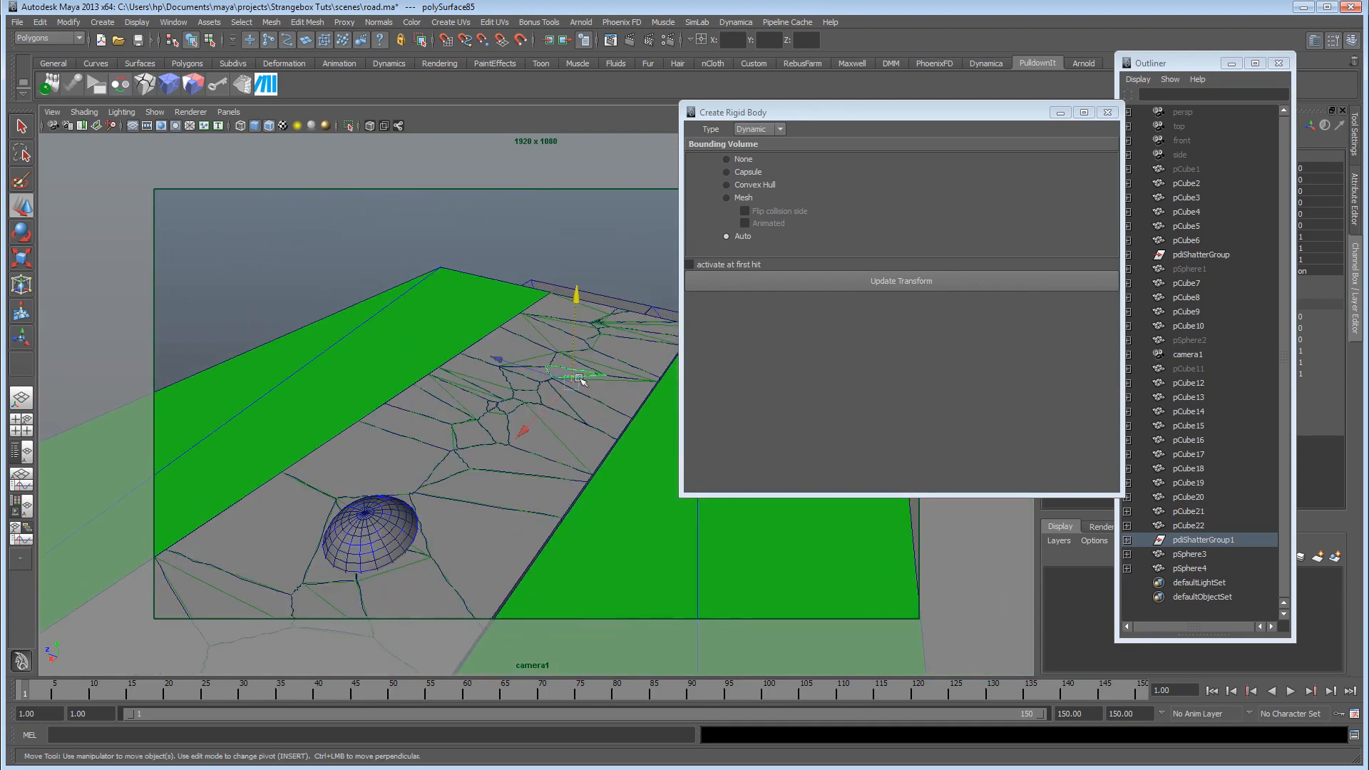
# Step: Clear the fragment selection and display the road with its textures, framed along its length
pyautogui.click(578, 244)
pyautogui.keyDown('alt'); pyautogui.moveTo(406, 485); pyautogui.dragTo(497, 506); pyautogui.keyUp('alt')
pyautogui.keyDown('alt'); pyautogui.moveTo(497, 506); pyautogui.dragTo(312, 507, button='right'); pyautogui.keyUp('alt')
pyautogui.keyDown('alt'); pyautogui.moveTo(427, 628); pyautogui.dragTo(446, 522, button='middle'); pyautogui.keyUp('alt')
pyautogui.keyDown('alt'); pyautogui.moveTo(446, 523); pyautogui.dragTo(455, 528); pyautogui.keyUp('alt')
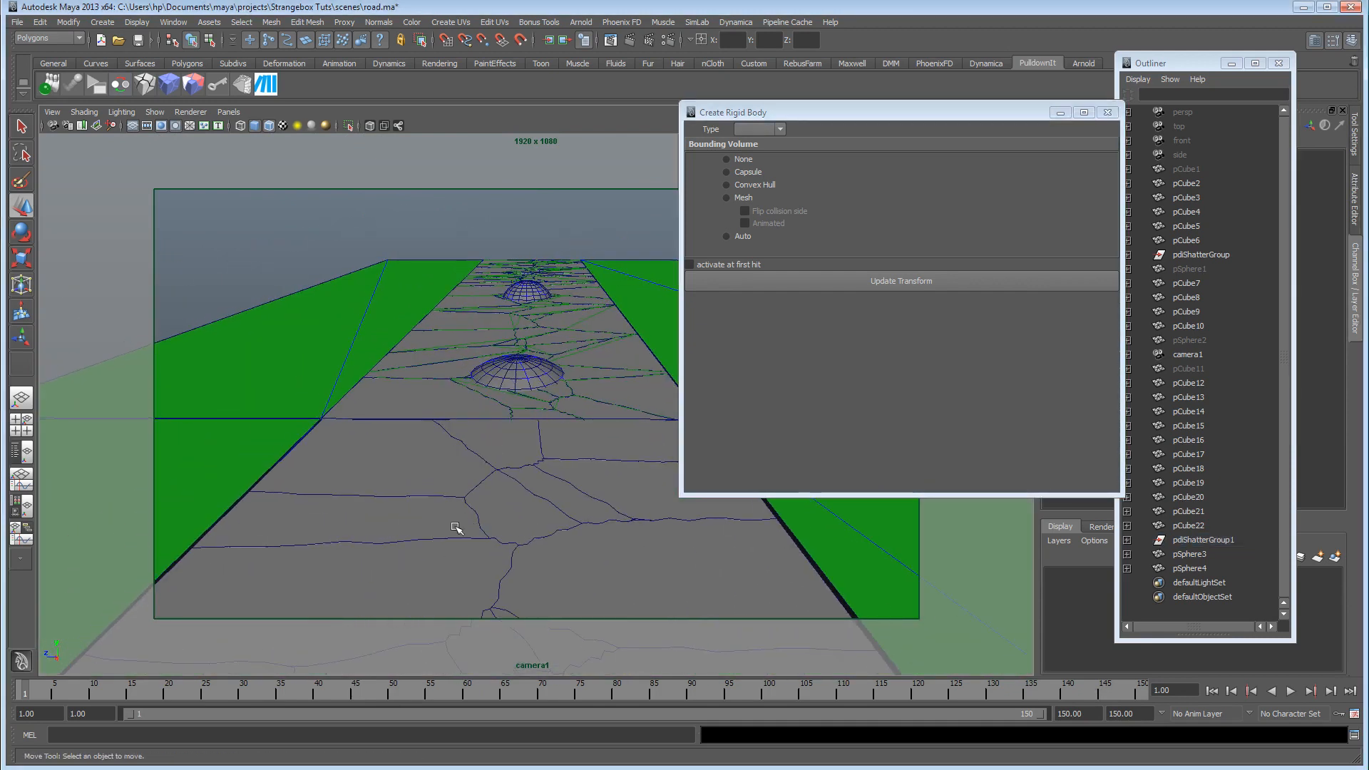
pyautogui.press('6')
pyautogui.keyDown('alt'); pyautogui.moveTo(464, 519); pyautogui.dragTo(509, 488, button='right'); pyautogui.keyUp('alt')
pyautogui.keyDown('alt'); pyautogui.moveTo(509, 490); pyautogui.dragTo(519, 489, button='middle'); pyautogui.keyUp('alt')
# Step: Raise a foreground road fragment above the surface to expose its jagged side faces, and deselect it
pyautogui.click(512, 434)
pyautogui.moveTo(440, 385); pyautogui.dragTo(443, 265)
pyautogui.click(412, 157)
pyautogui.keyDown('alt'); pyautogui.moveTo(454, 476); pyautogui.dragTo(489, 489, button='right'); pyautogui.keyUp('alt')
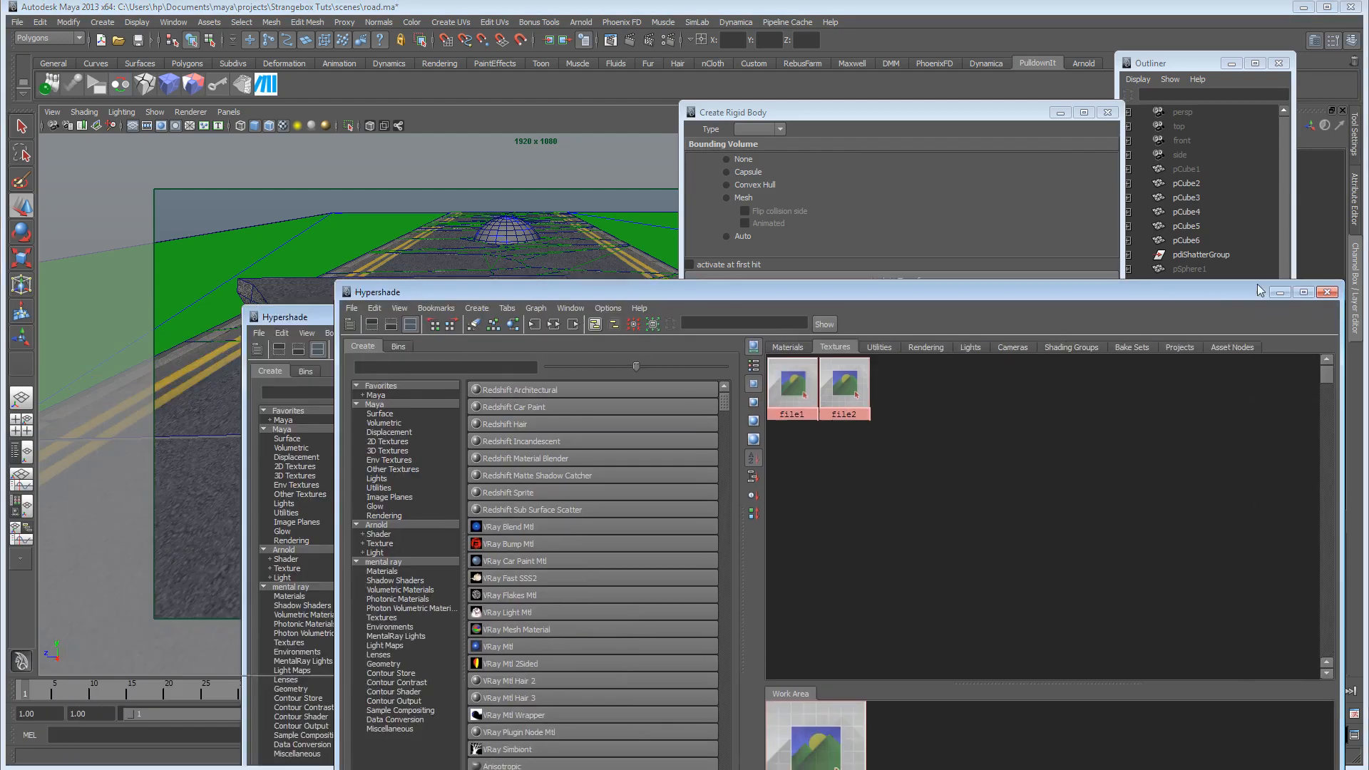
# Step: View the scene's materials in the Hypershade and put its window away
pyautogui.moveTo(1150, 297); pyautogui.dragTo(1015, 104)
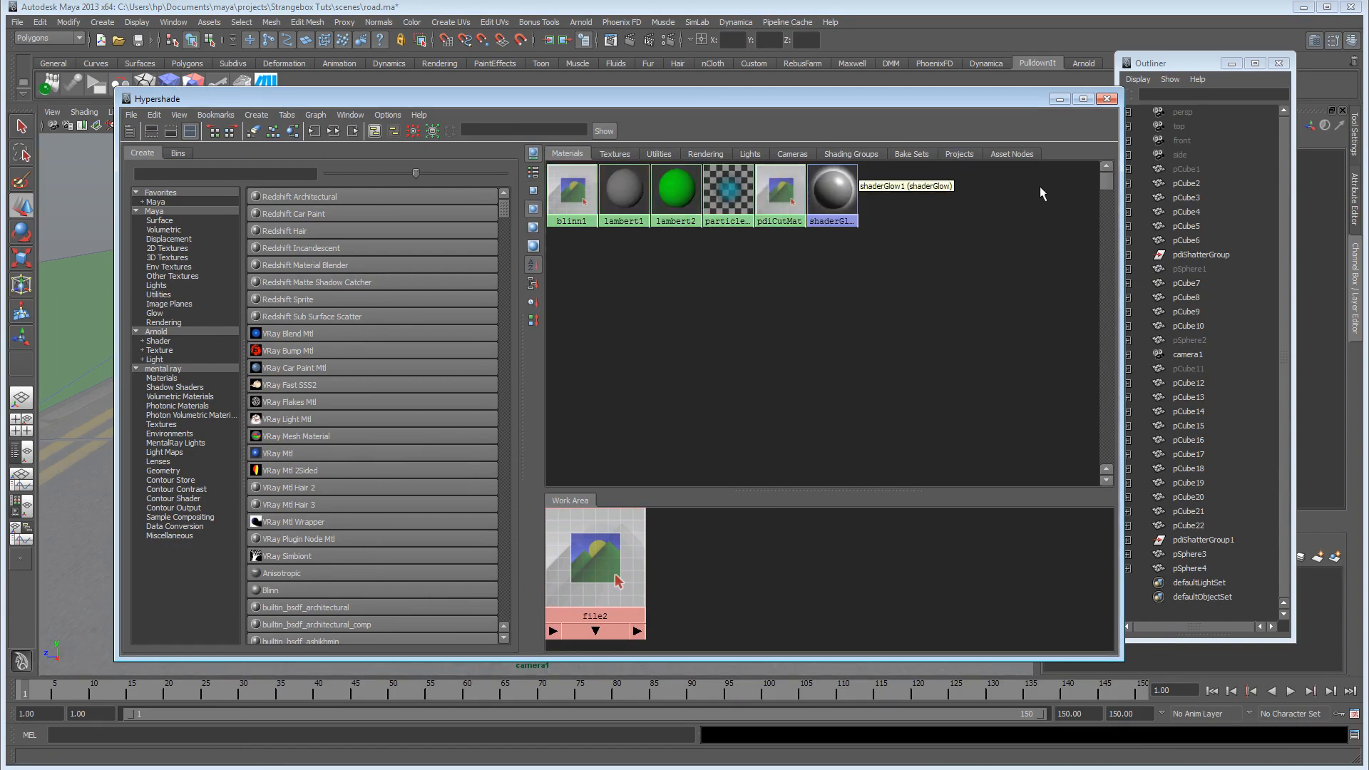
pyautogui.click(1061, 102)
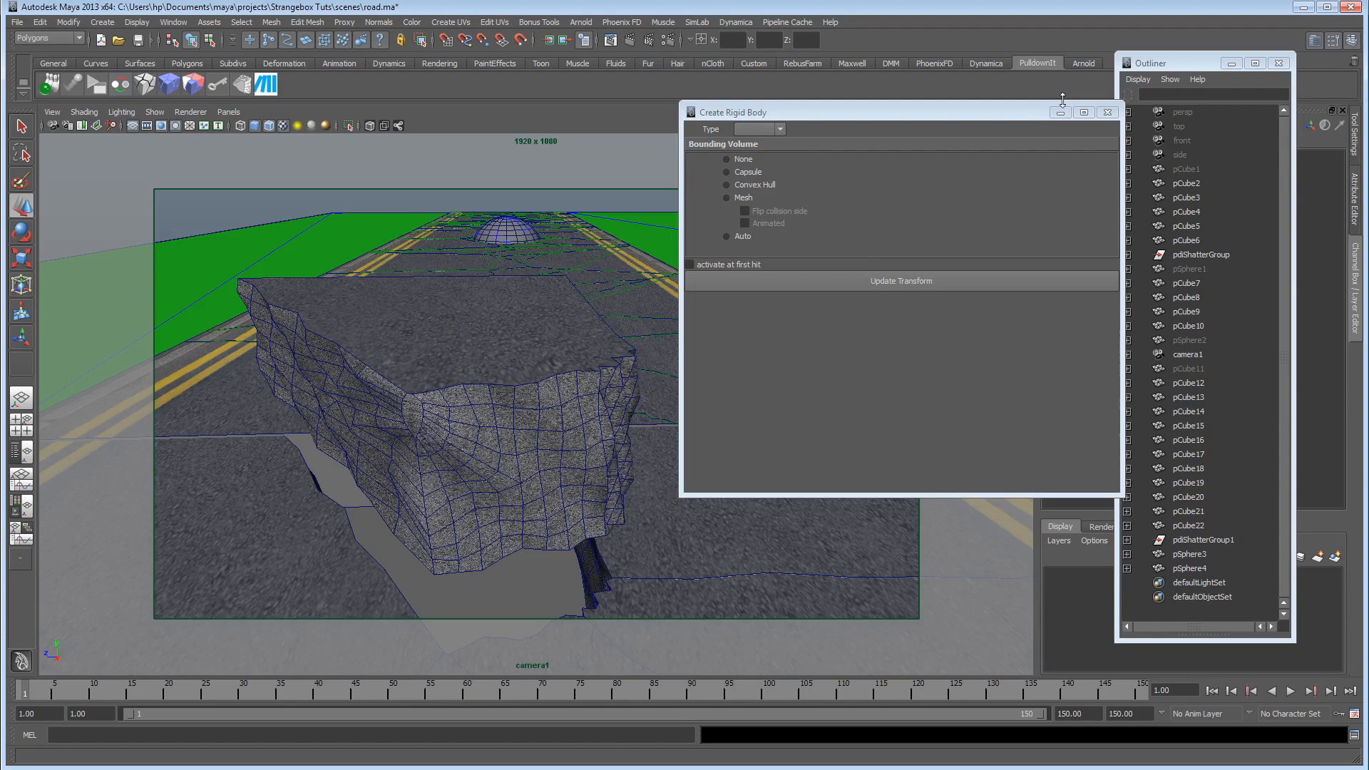
pyautogui.keyDown('alt'); pyautogui.moveTo(483, 500); pyautogui.dragTo(491, 502, button='right'); pyautogui.keyUp('alt')
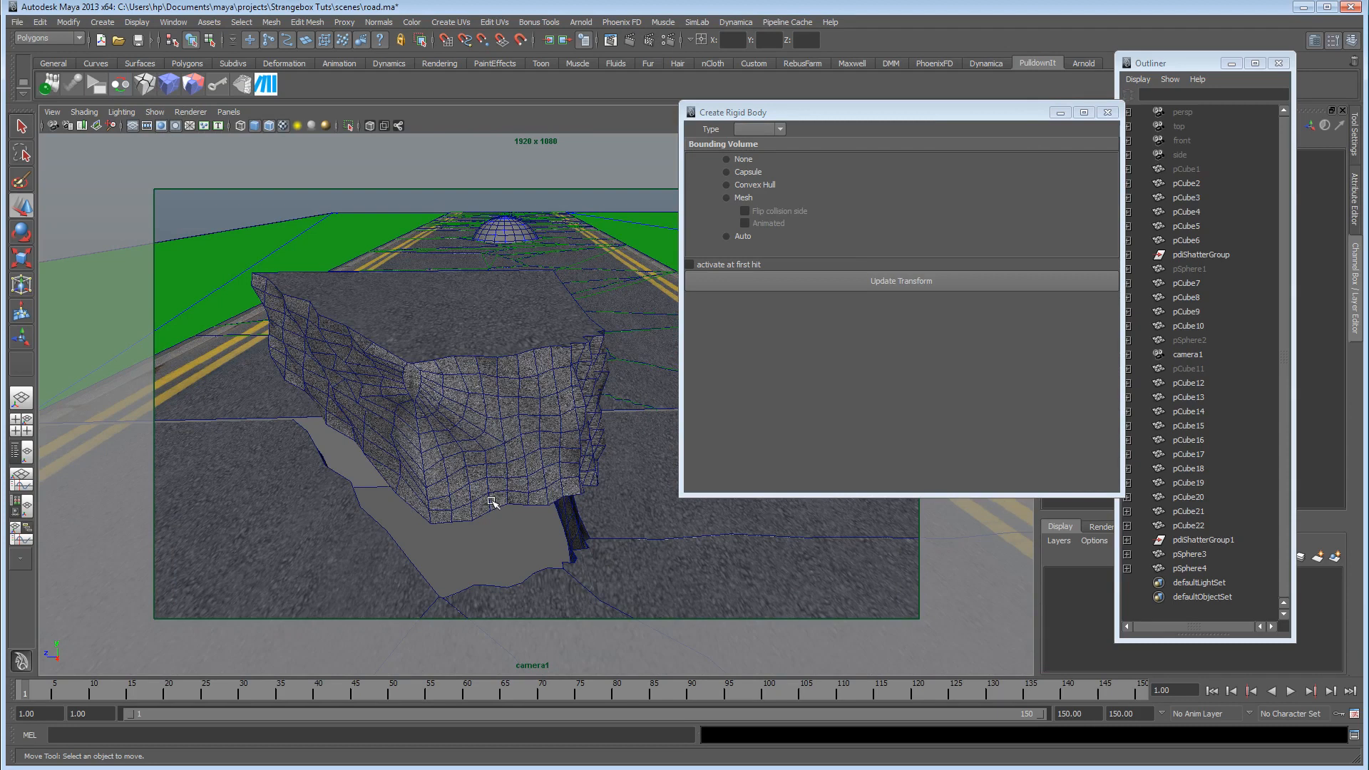
# Step: Set the raised road fragment's Translate Y to 0 and deselect it
pyautogui.click(497, 449)
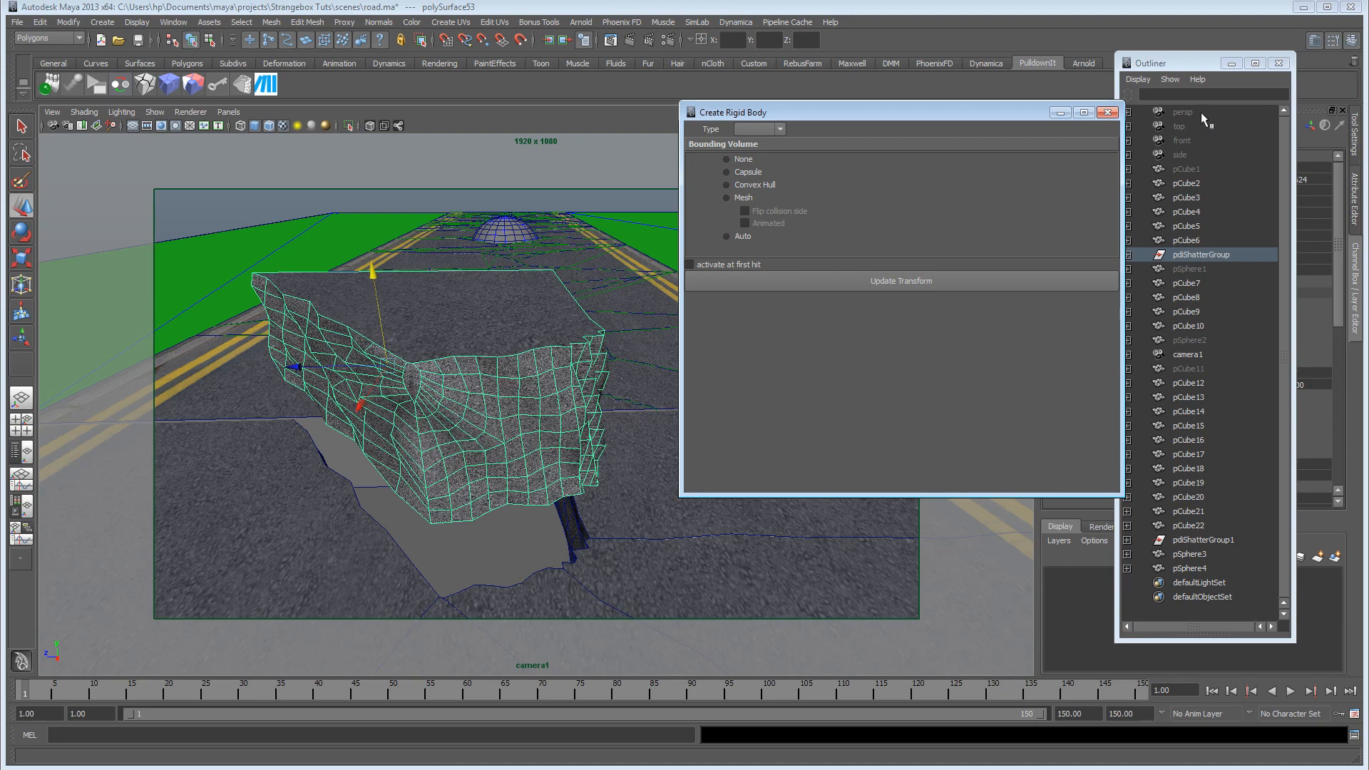
pyautogui.click(1231, 63)
pyautogui.click(1308, 176)
pyautogui.write('0')
pyautogui.press('Return')
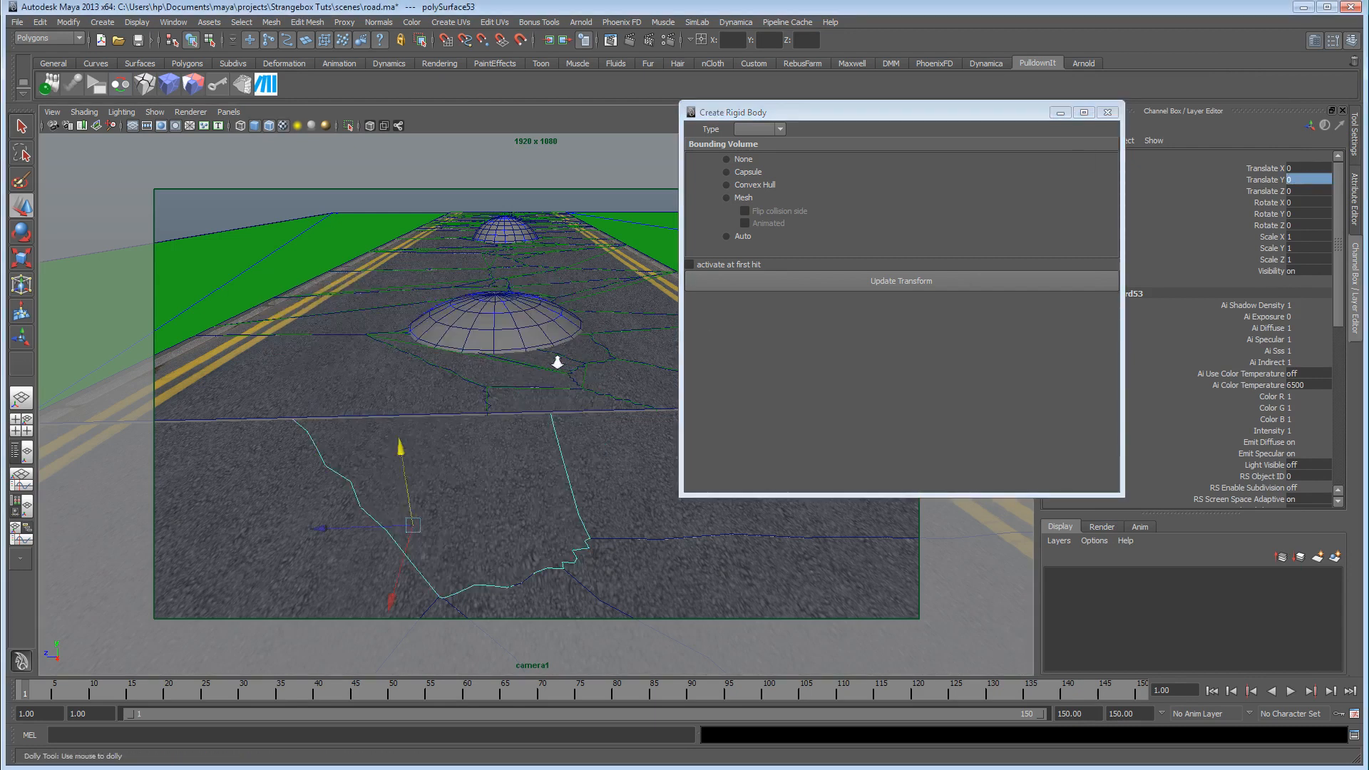
pyautogui.keyDown('alt'); pyautogui.moveTo(556, 360); pyautogui.dragTo(464, 214, button='right'); pyautogui.keyUp('alt')
pyautogui.click(464, 214)
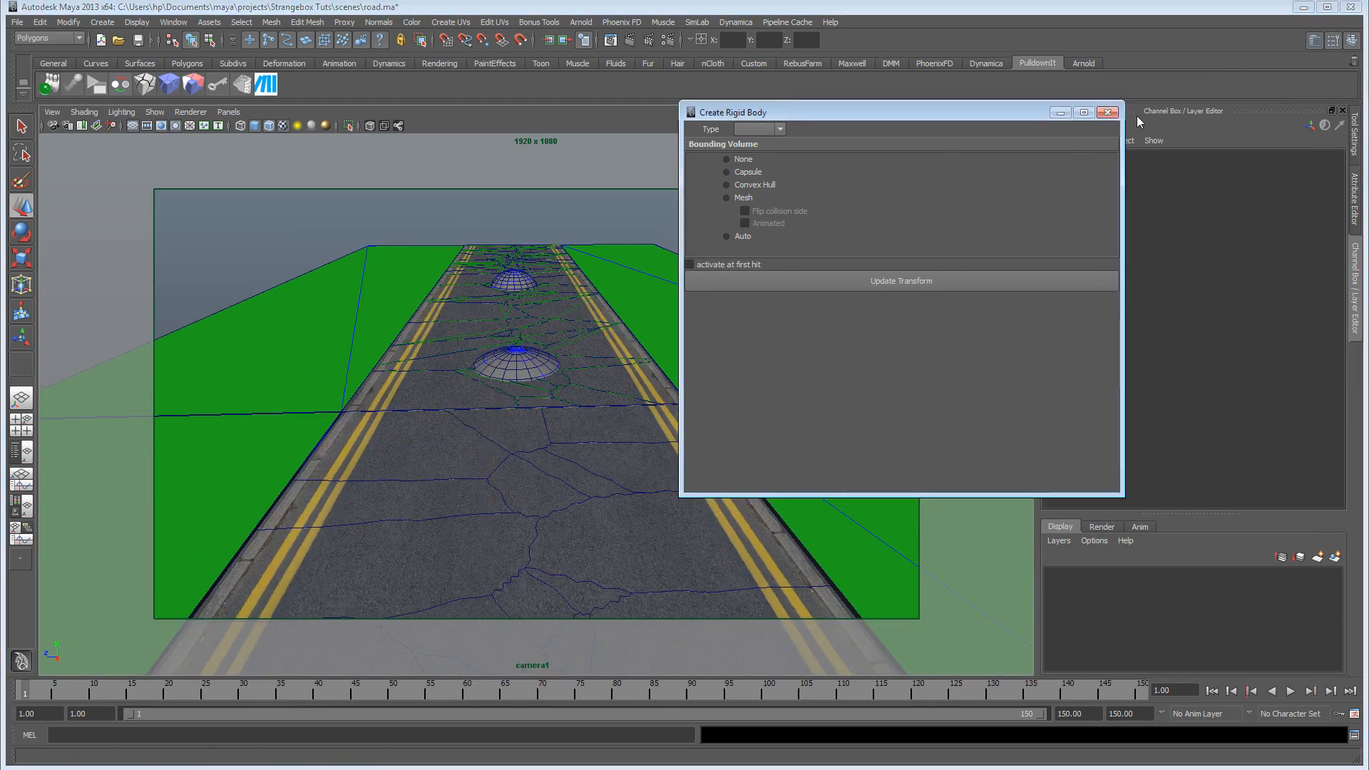
# Step: Minimize the Create Rigid Body window and close the Add Jagginess Deformer window to clear the view of the road
pyautogui.click(1060, 112)
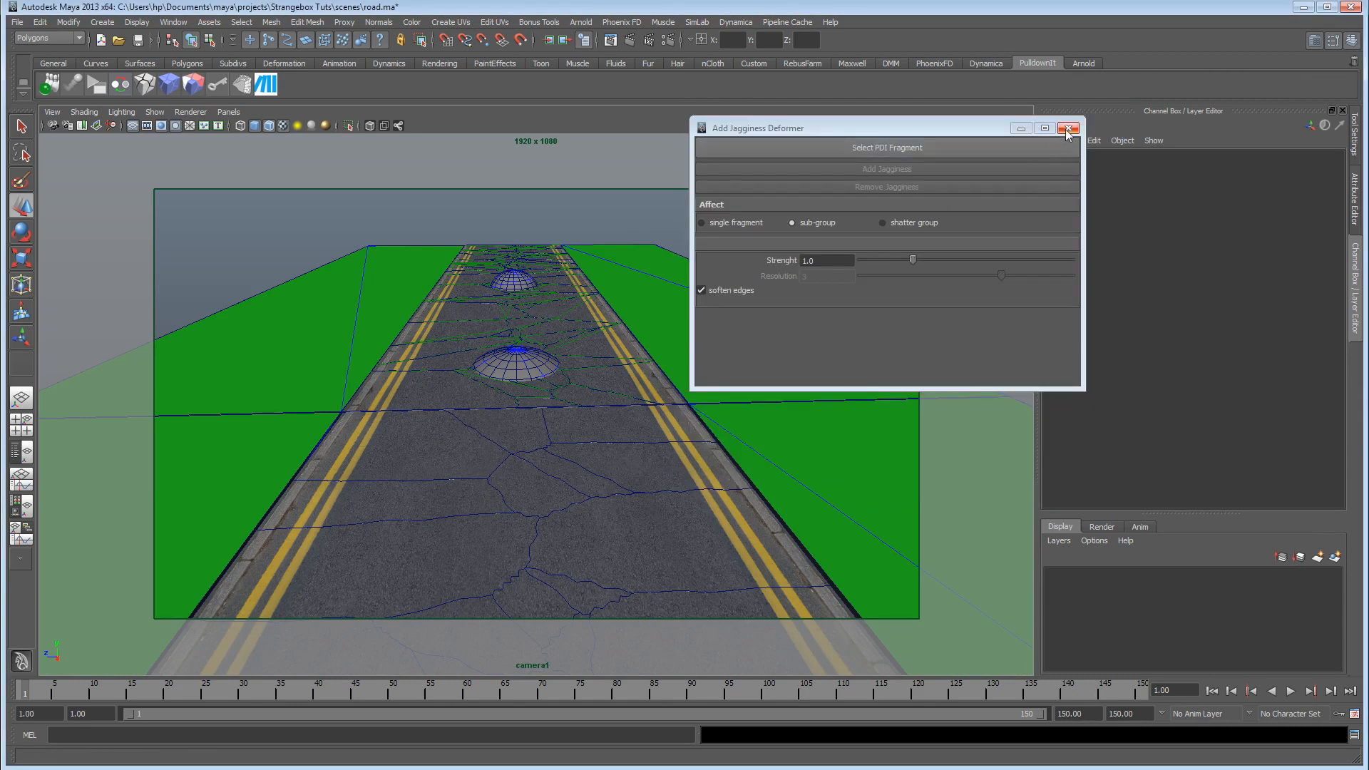
pyautogui.click(1068, 127)
pyautogui.keyDown('alt'); pyautogui.moveTo(568, 345); pyautogui.dragTo(552, 363); pyautogui.keyUp('alt')
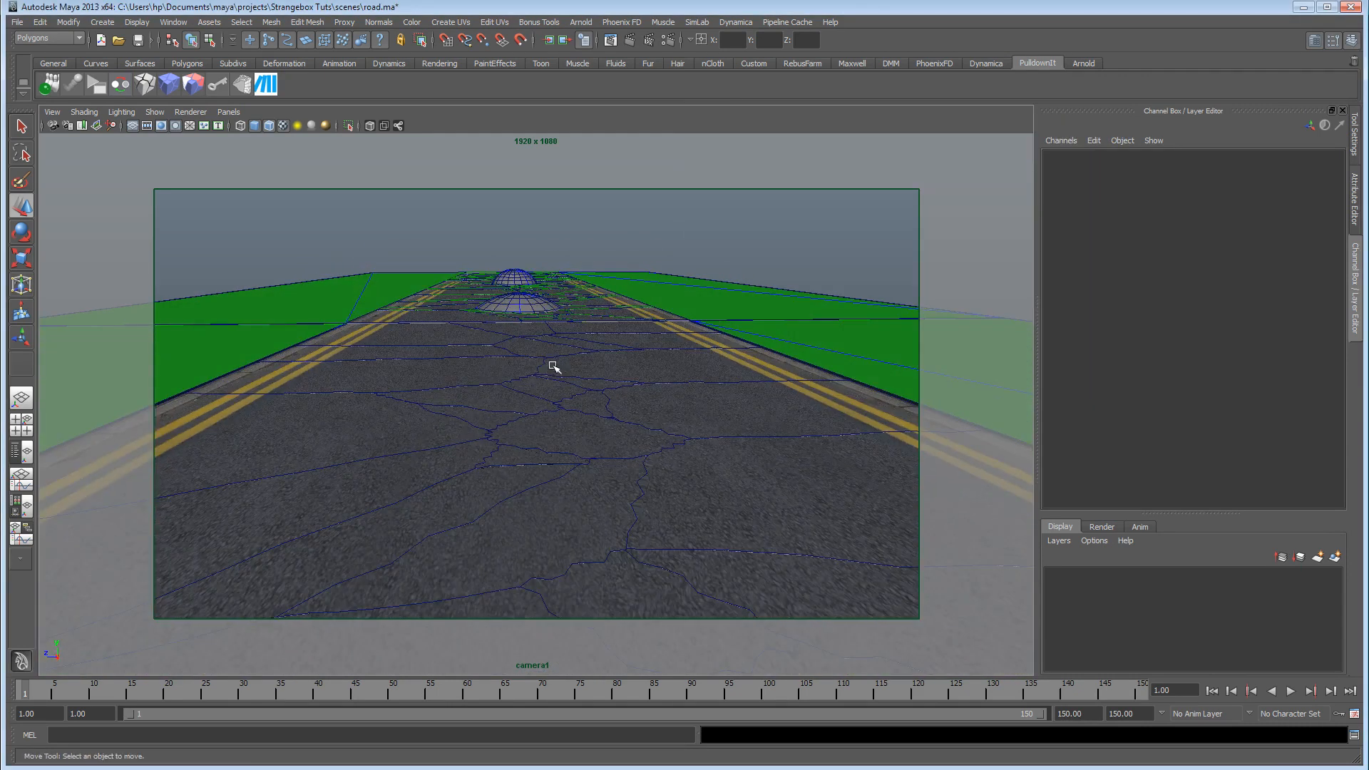
pyautogui.keyDown('alt'); pyautogui.moveTo(552, 363); pyautogui.dragTo(552, 378, button='middle'); pyautogui.keyUp('alt')
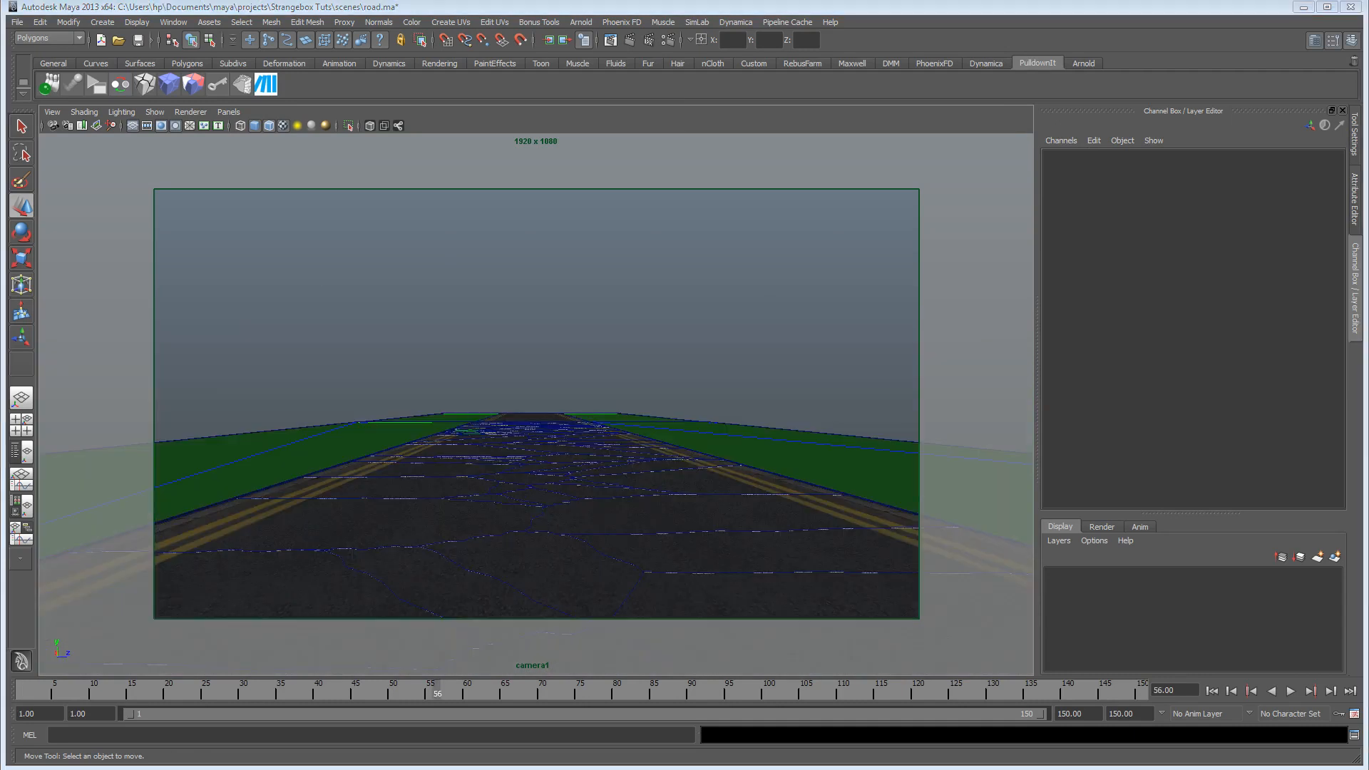
# Step: Rewind the timeline to frame 1 and check the road fragments' rigid body settings before closing their window
pyautogui.keyDown('alt'); pyautogui.moveTo(627, 449); pyautogui.dragTo(589, 412); pyautogui.keyUp('alt')
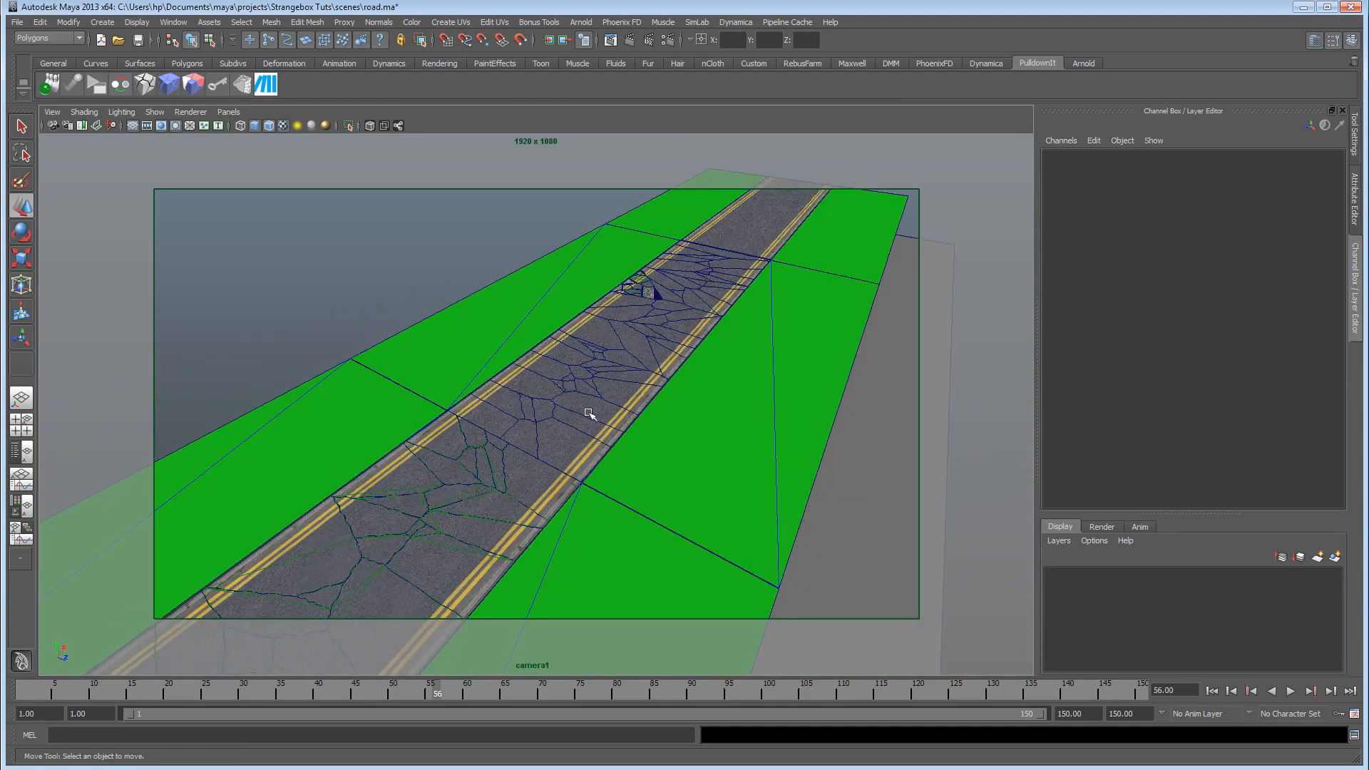
pyautogui.click(589, 413)
pyautogui.click(1212, 691)
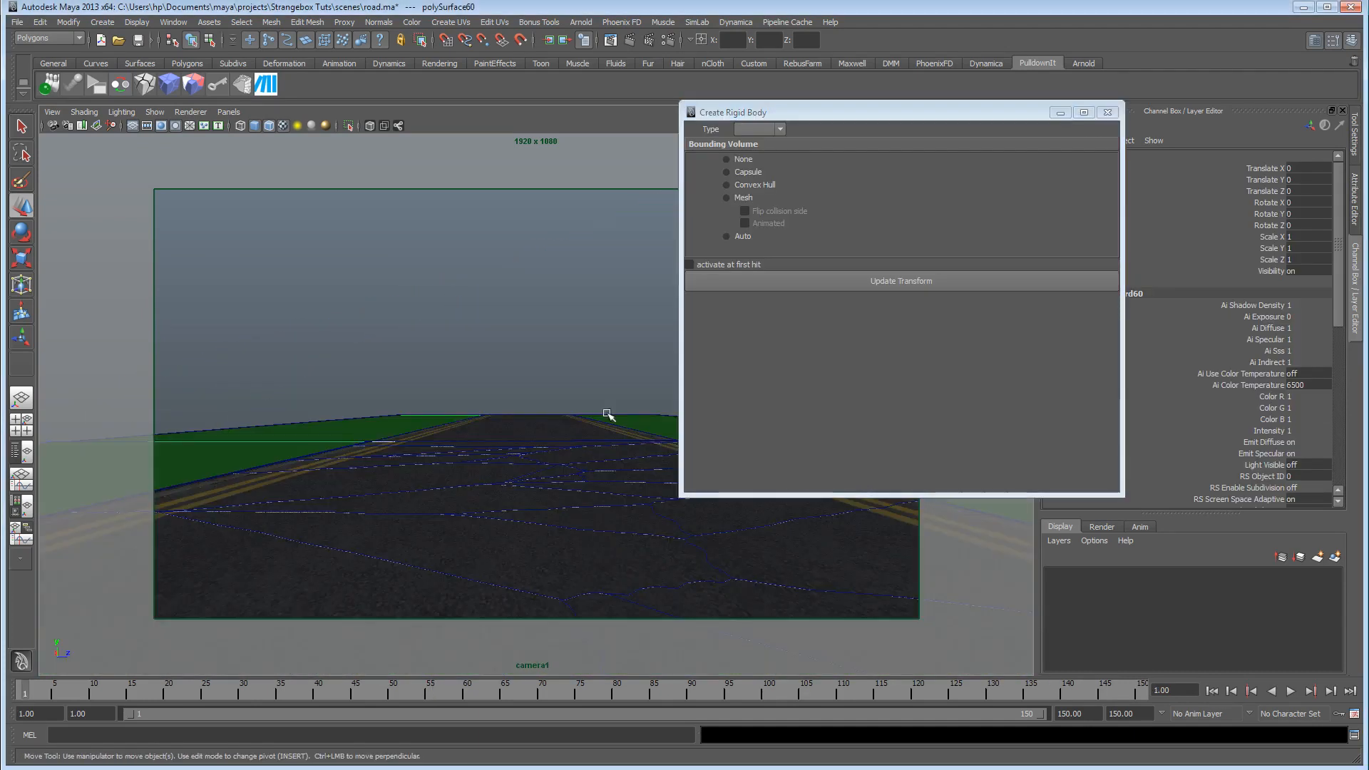
pyautogui.click(502, 476)
pyautogui.keyDown('alt'); pyautogui.moveTo(499, 474); pyautogui.dragTo(467, 477); pyautogui.keyUp('alt')
pyautogui.keyDown('alt'); pyautogui.moveTo(468, 477); pyautogui.dragTo(452, 474, button='middle'); pyautogui.keyUp('alt')
pyautogui.keyDown('alt'); pyautogui.moveTo(451, 474); pyautogui.dragTo(510, 477, button='right'); pyautogui.keyUp('alt')
pyautogui.keyDown('alt'); pyautogui.moveTo(510, 477); pyautogui.dragTo(437, 467); pyautogui.keyUp('alt')
pyautogui.keyDown('alt'); pyautogui.moveTo(436, 467); pyautogui.dragTo(479, 487, button='middle'); pyautogui.keyUp('alt')
pyautogui.click(1107, 113)
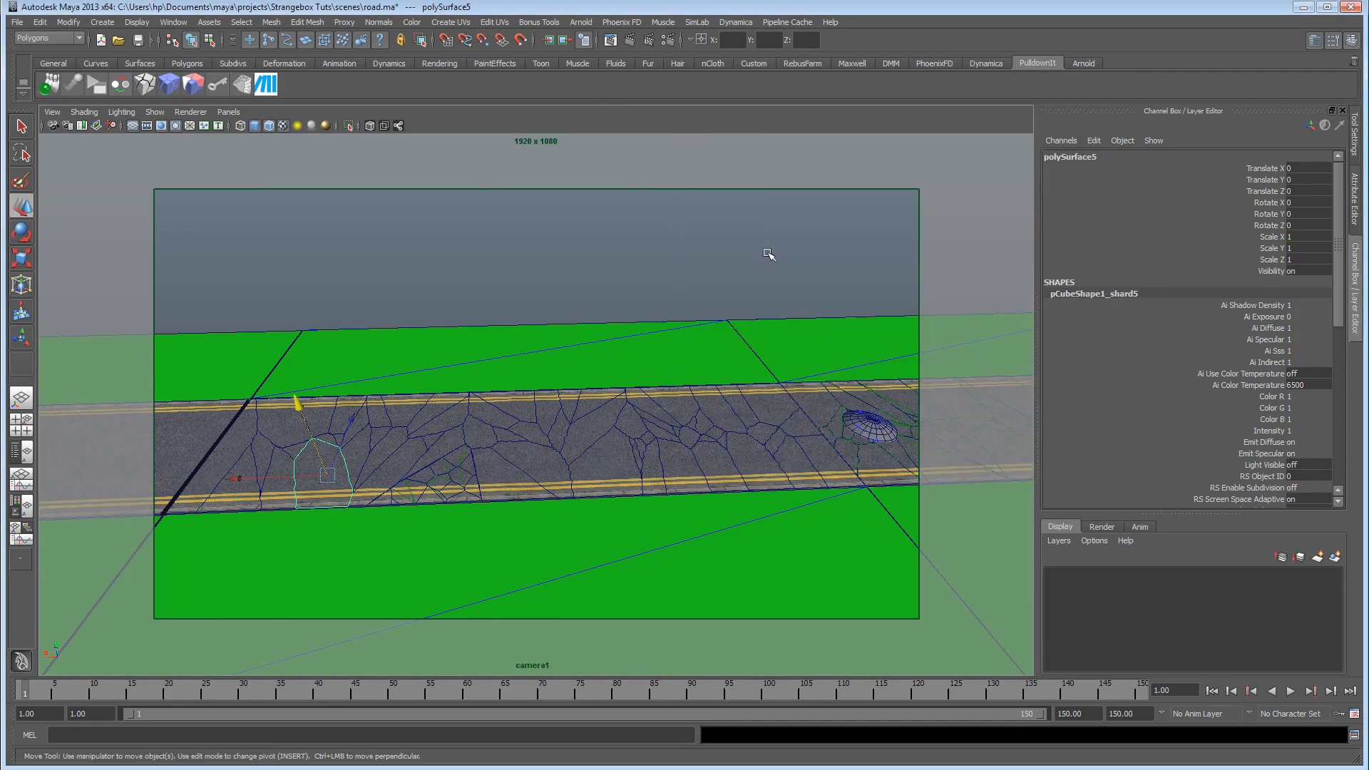
# Step: Open the Outliner and select pdiShatterGroup
pyautogui.keyDown('alt'); pyautogui.moveTo(568, 335); pyautogui.dragTo(561, 336); pyautogui.keyUp('alt')
pyautogui.click(173, 22)
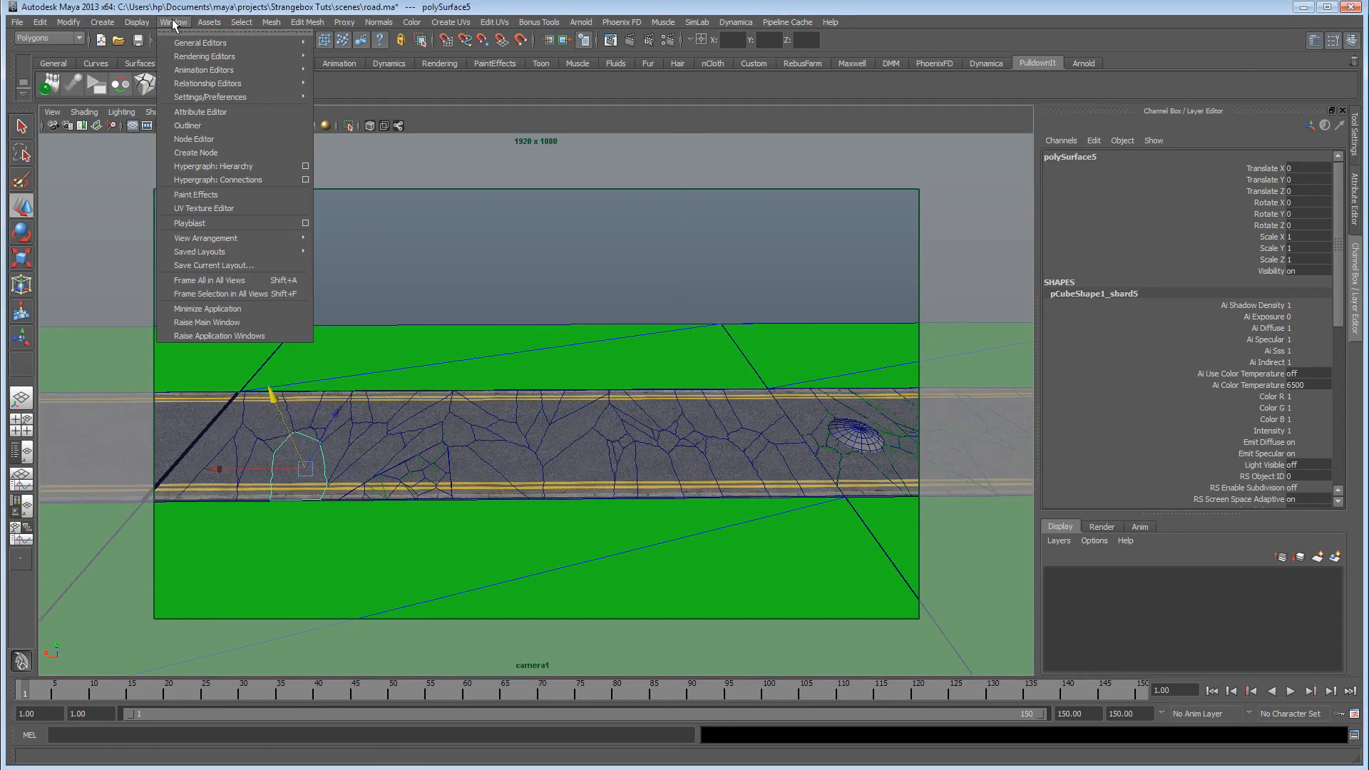
pyautogui.click(201, 124)
pyautogui.click(1233, 255)
pyautogui.keyDown('alt'); pyautogui.moveTo(611, 385); pyautogui.dragTo(269, 247); pyautogui.keyUp('alt')
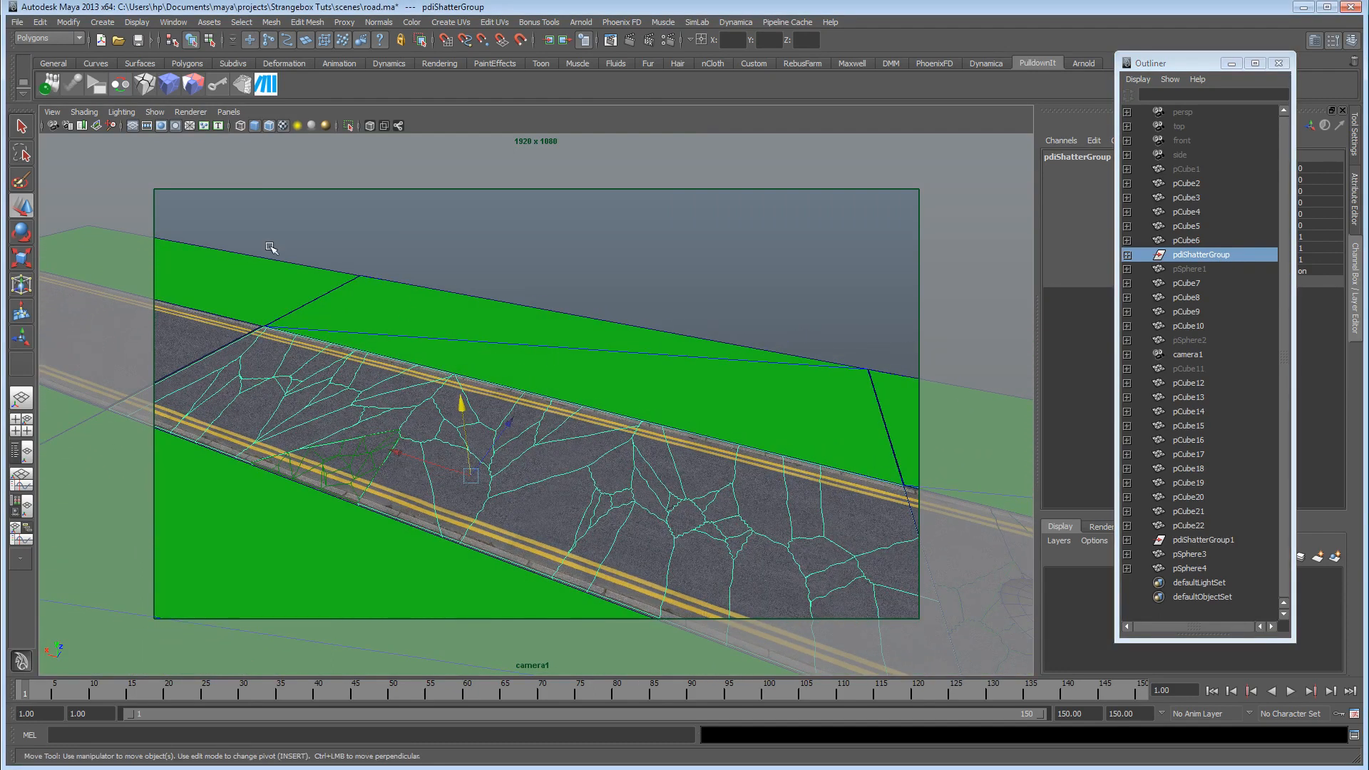
# Step: Create Dynamic rigid bodies for the selected shatter group with the Convex Hull bounding volume and close the settings window
pyautogui.click(50, 84)
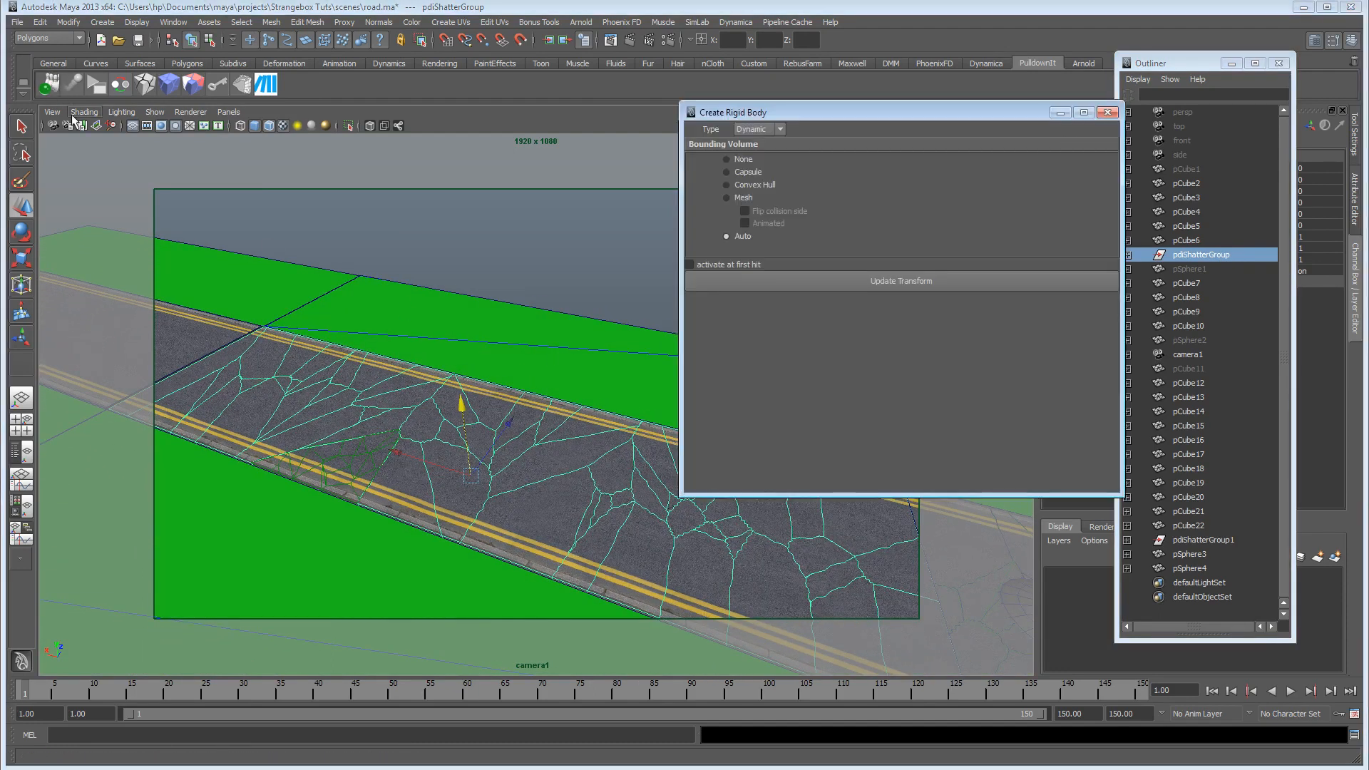
pyautogui.click(759, 136)
pyautogui.click(757, 143)
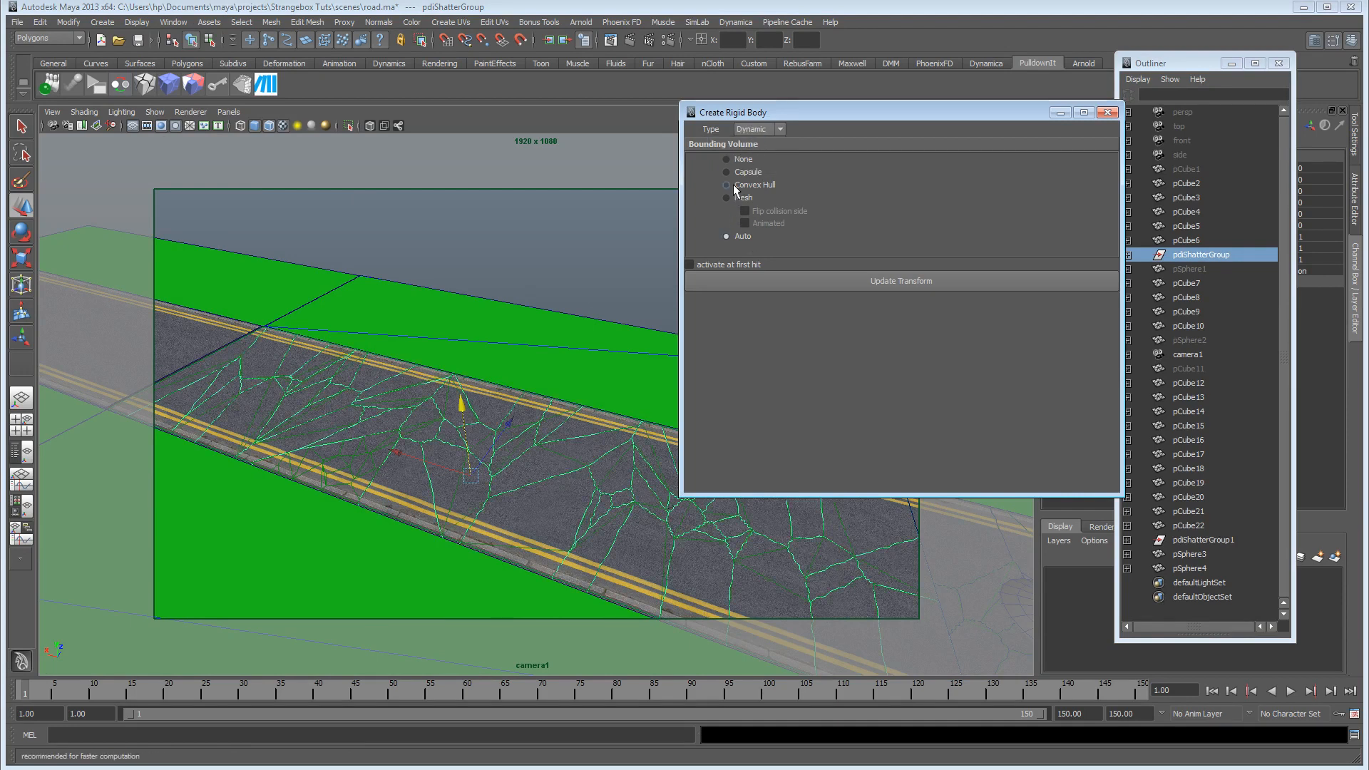
pyautogui.moveTo(994, 112); pyautogui.dragTo(838, 113)
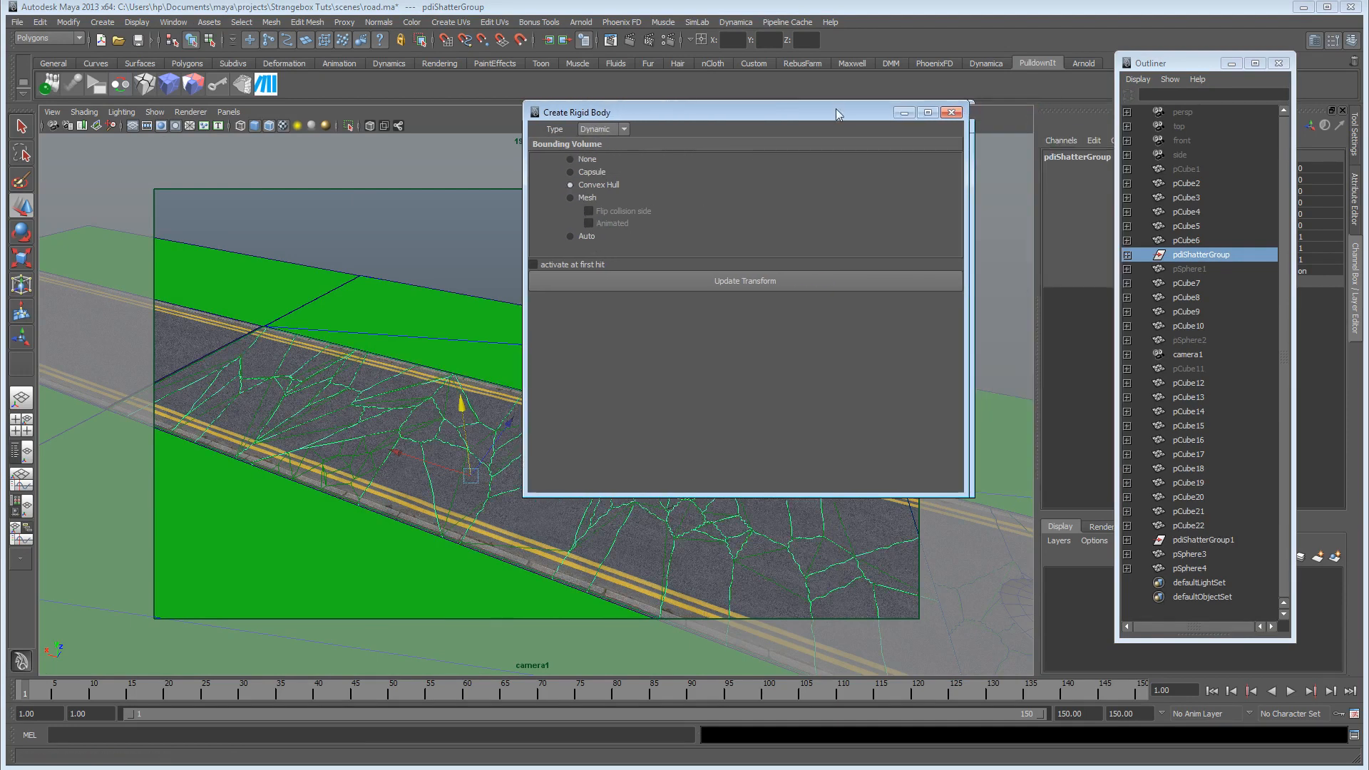
pyautogui.click(949, 113)
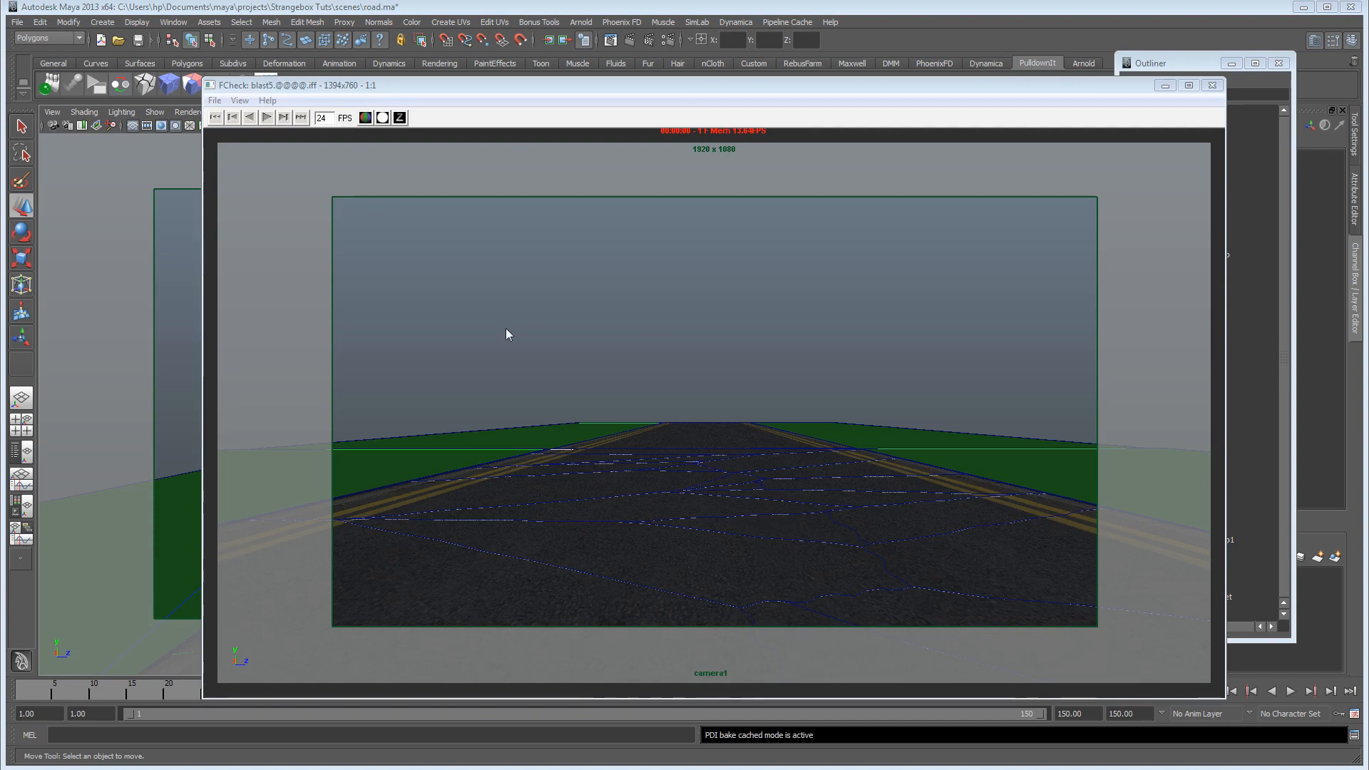
# Step: Play the playblast of the road destruction in FCheck
pyautogui.click(266, 119)
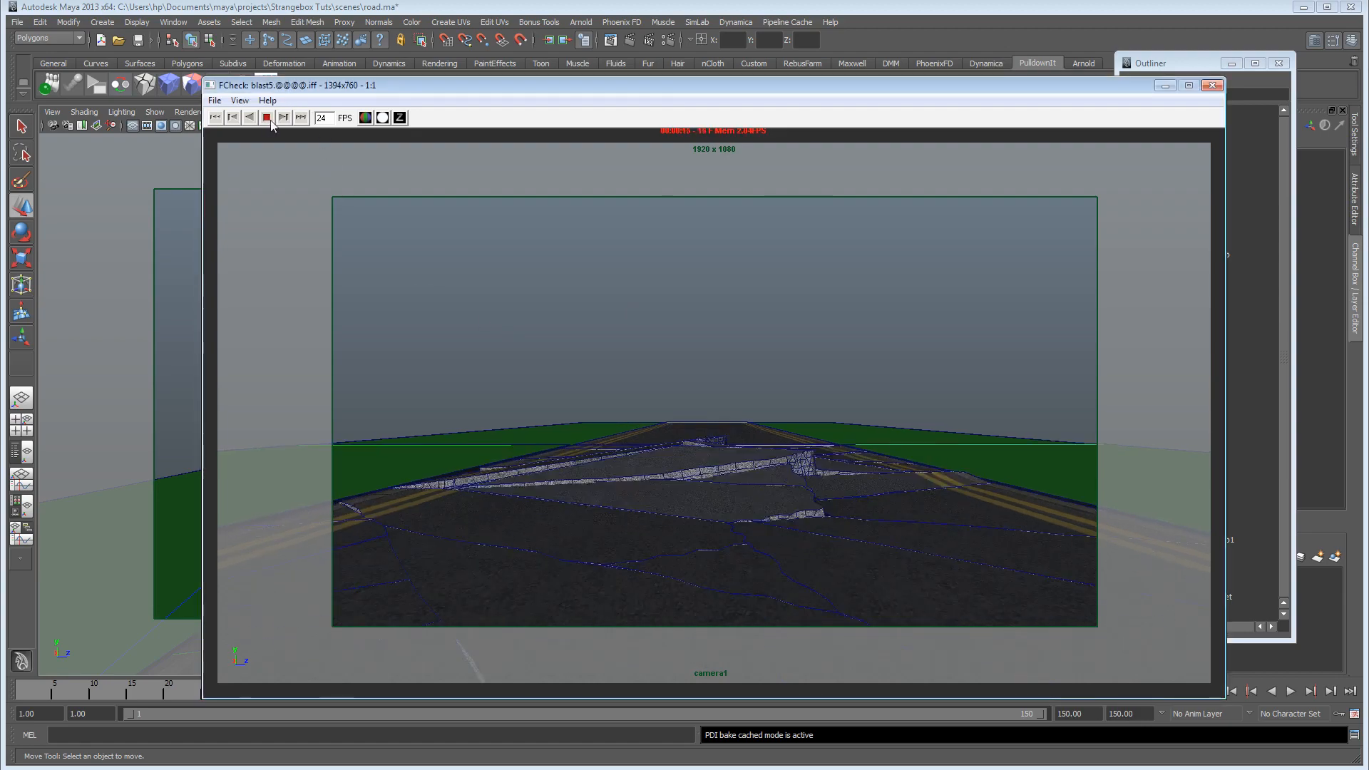